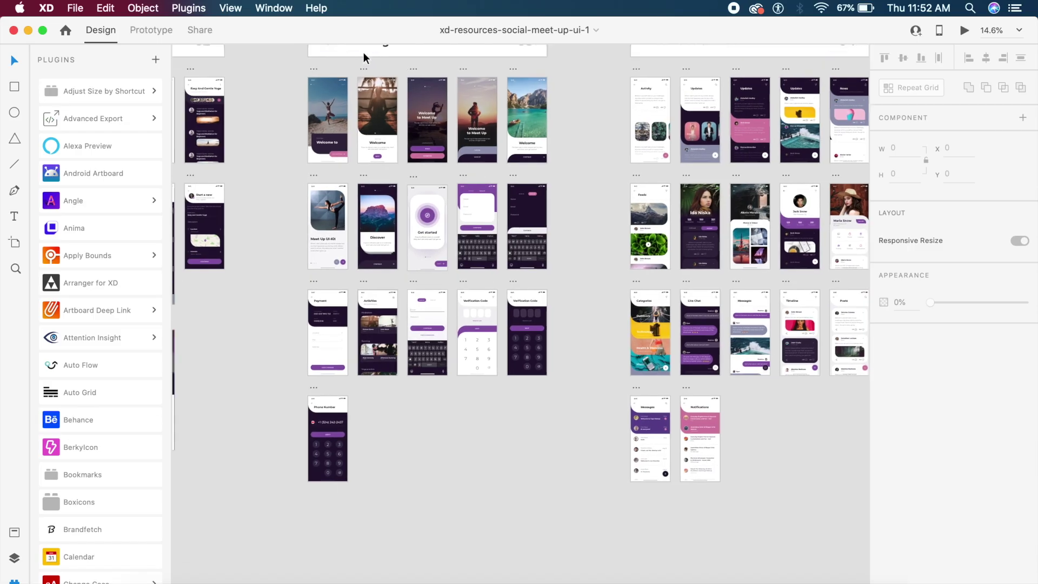
# Select the Welcome artboard and add the Onboarding artboard to the selection
pyautogui.scroll(5, 363, 56)
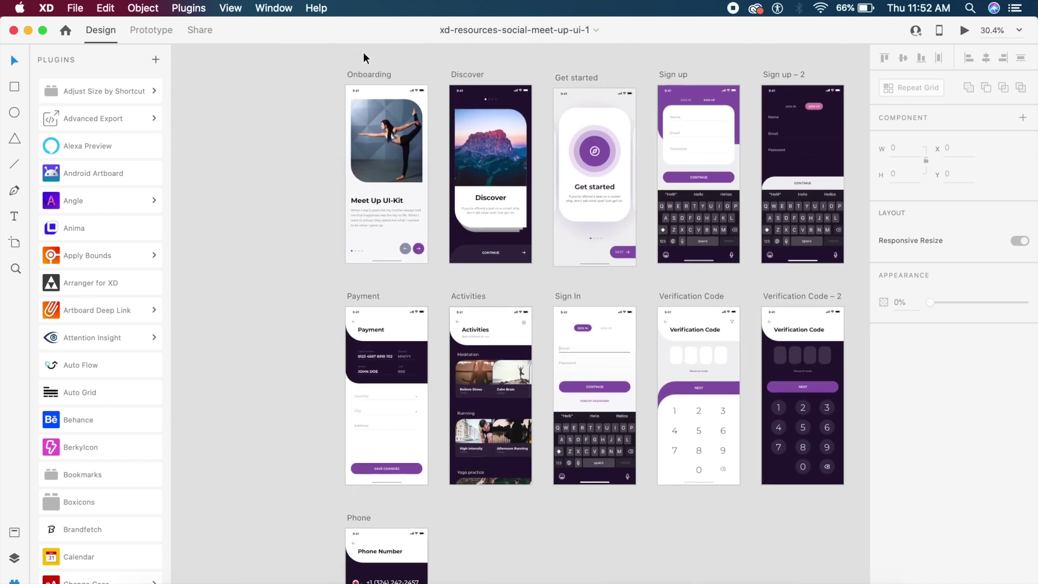
pyautogui.scroll(-2, 362, 54)
pyautogui.scroll(2, 361, 52)
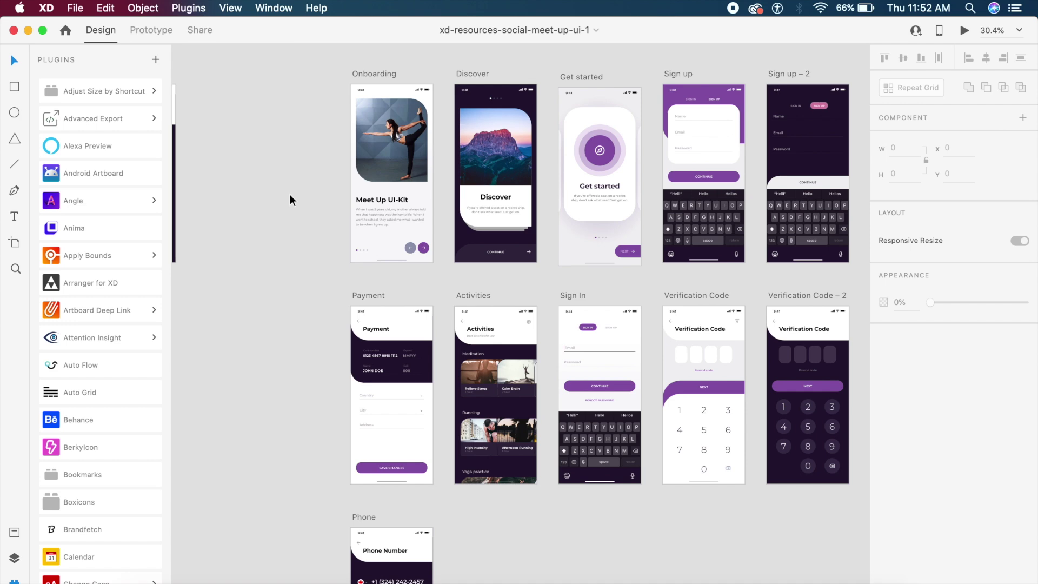
pyautogui.scroll(10, 291, 200)
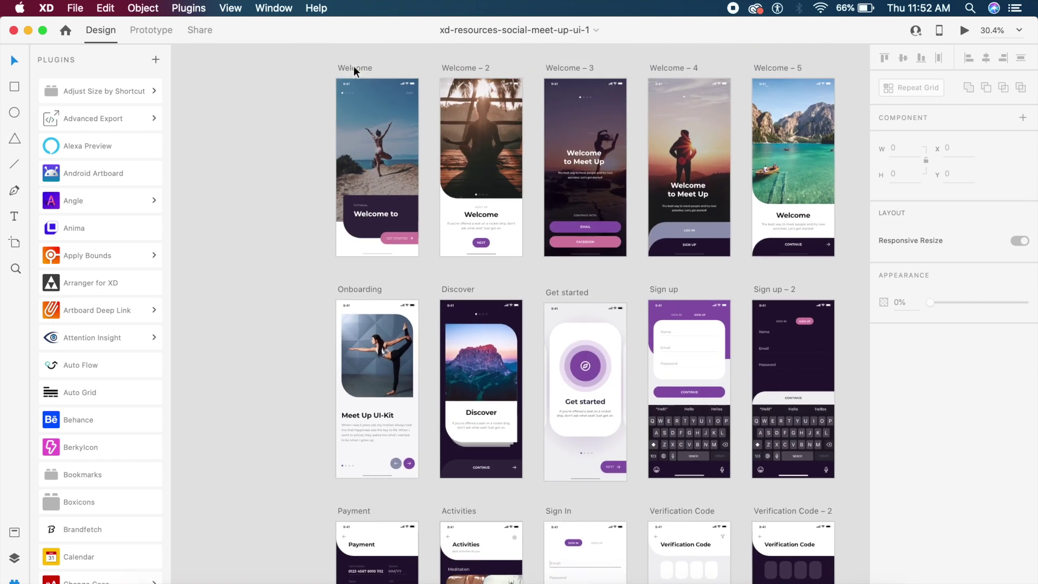
pyautogui.click(355, 69)
pyautogui.keyDown('shift'); pyautogui.click(350, 292); pyautogui.keyUp('shift')
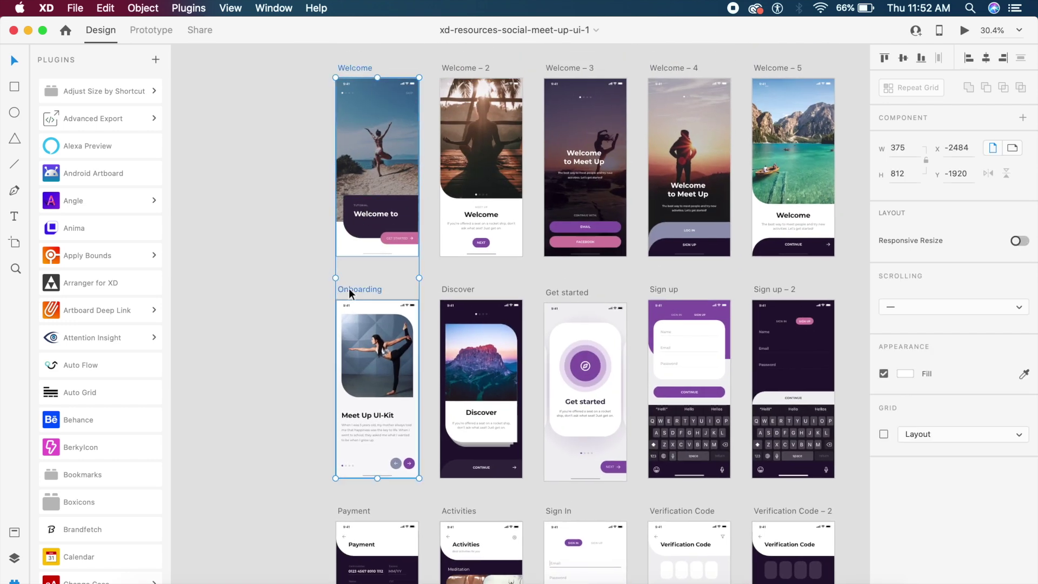
# Open the plugin marketplace on its Discover tab
pyautogui.scroll(-4, 351, 293)
pyautogui.scroll(6, 373, 309)
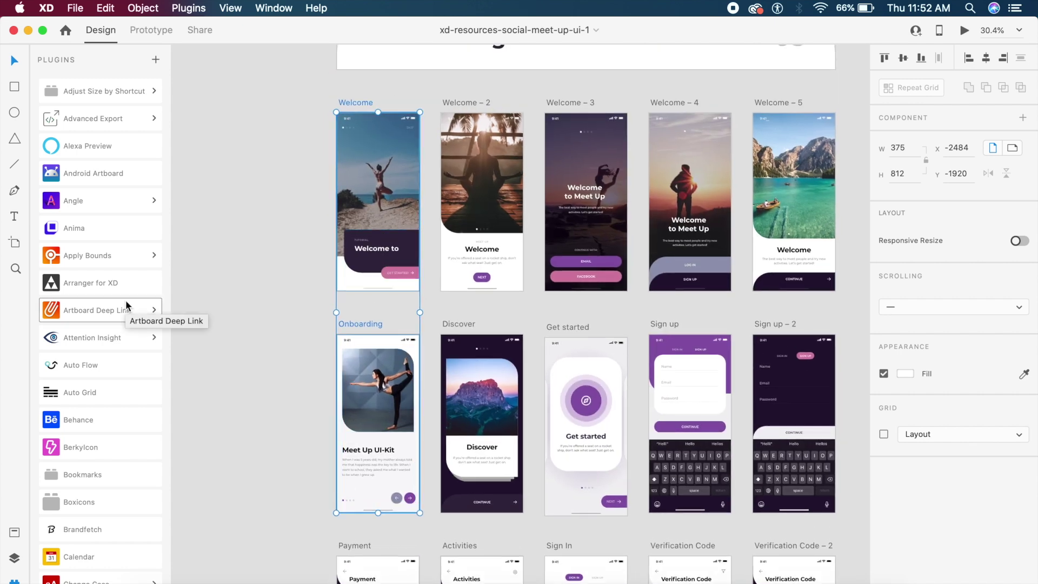
pyautogui.click(155, 60)
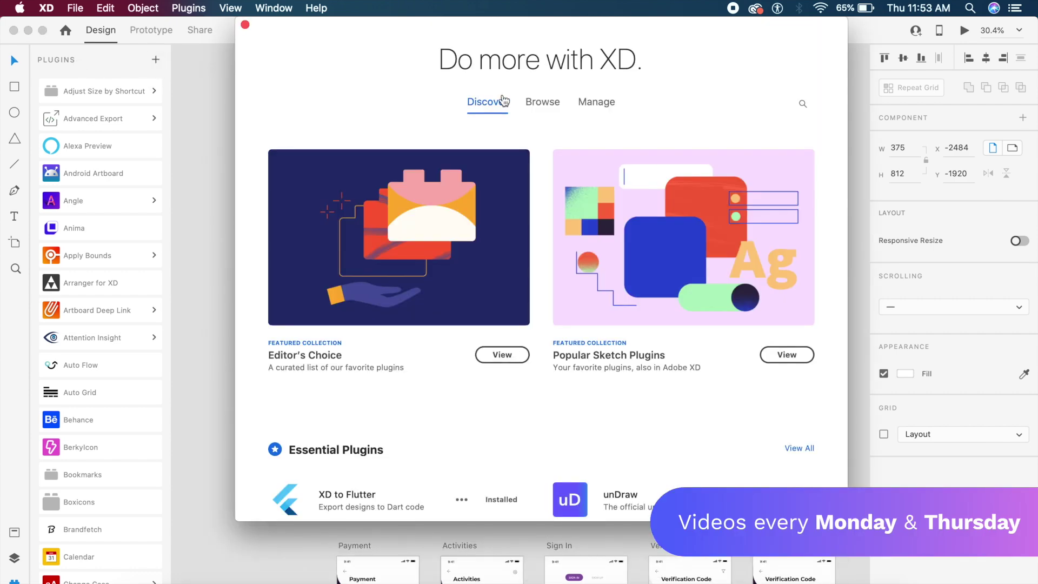
pyautogui.click(806, 105)
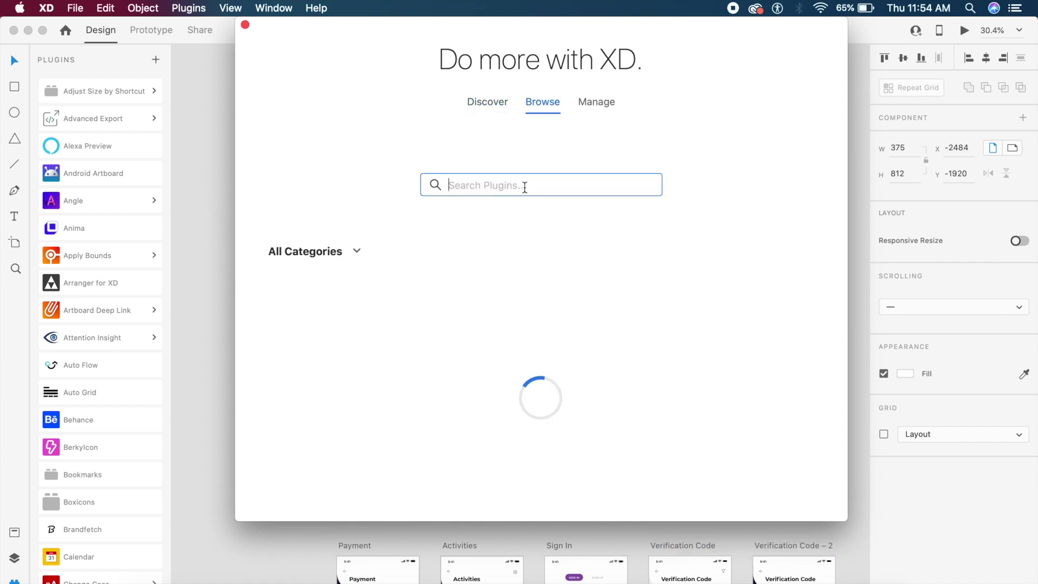
pyautogui.write('proto')
pyautogui.press('Escape')
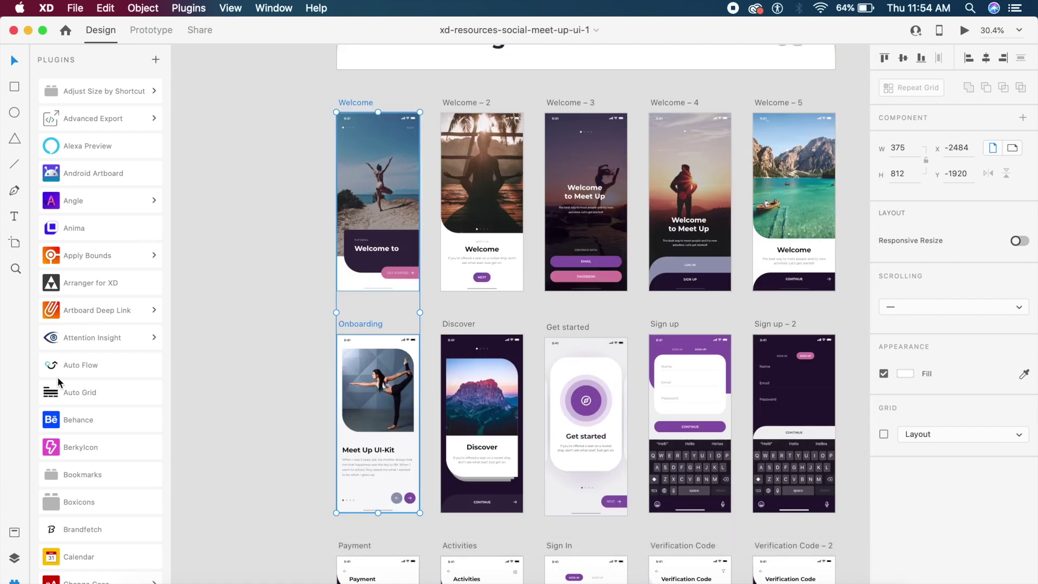
pyautogui.scroll(-3, 81, 378)
pyautogui.scroll(-15, 89, 466)
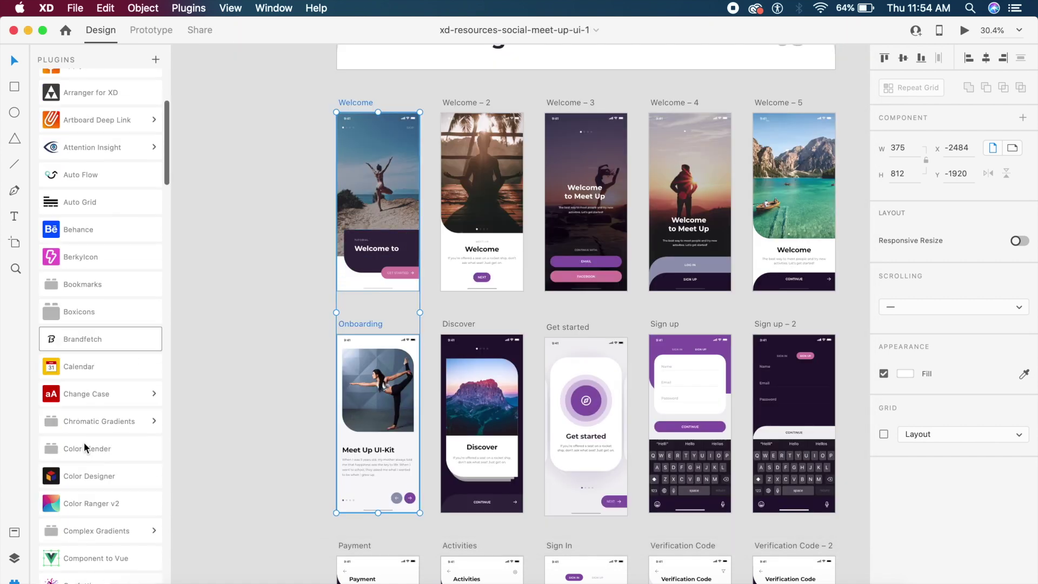
pyautogui.scroll(-5, 85, 447)
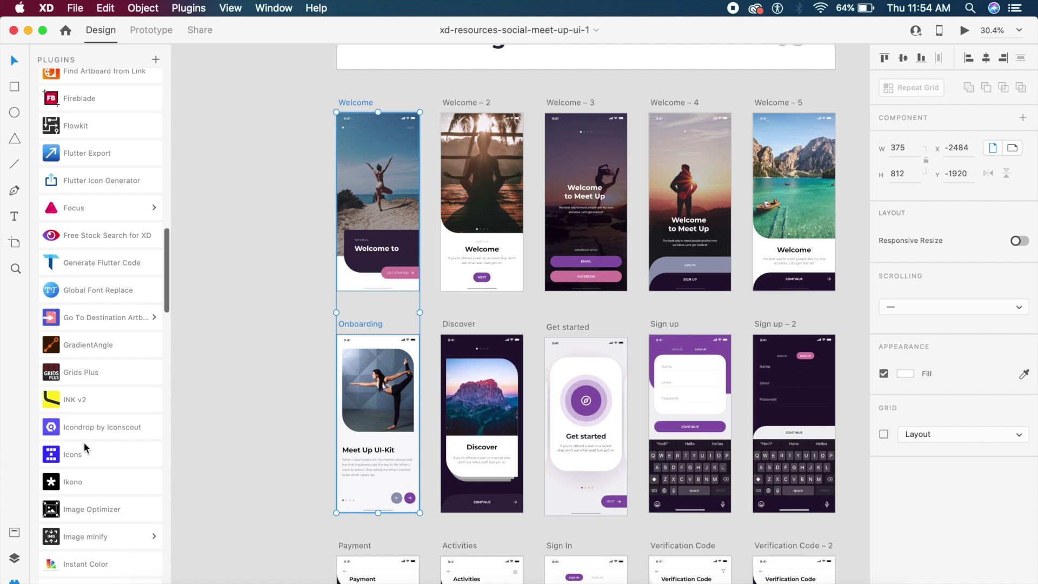
pyautogui.click(84, 447)
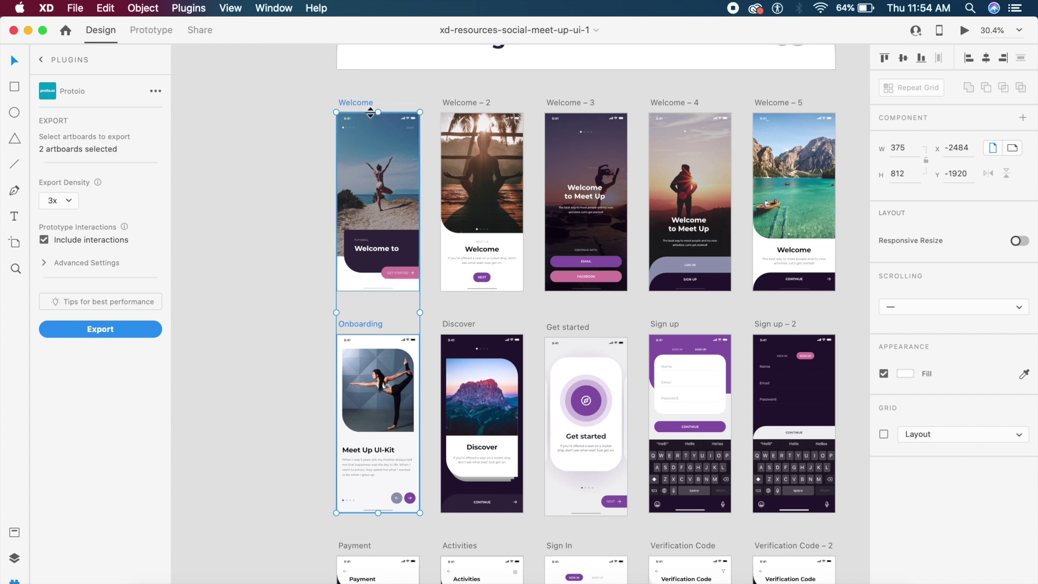
# Export both artboards through the Protoio plugin at 3x density as a .protoio file
pyautogui.click(64, 204)
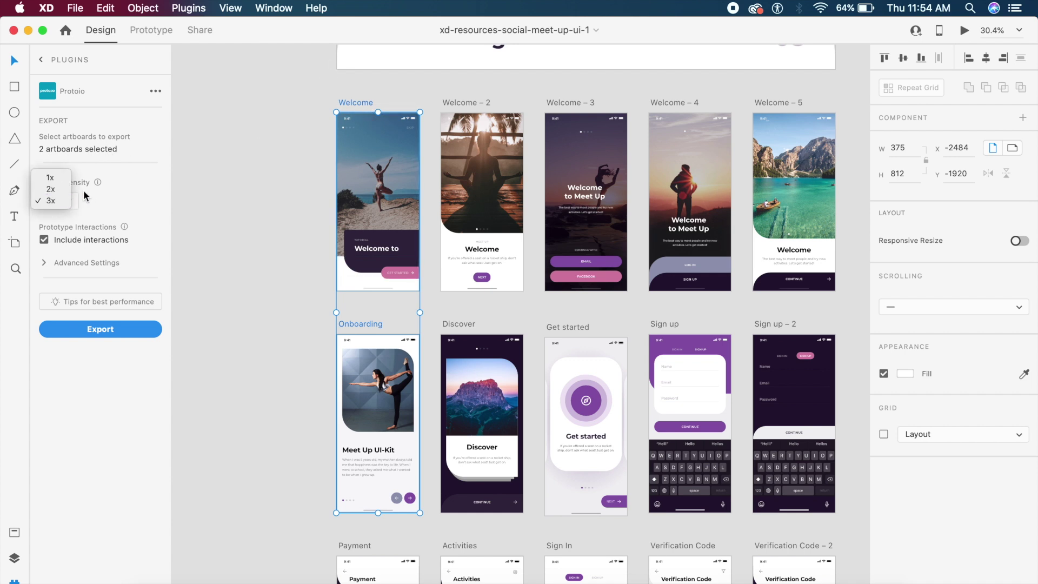
pyautogui.click(52, 204)
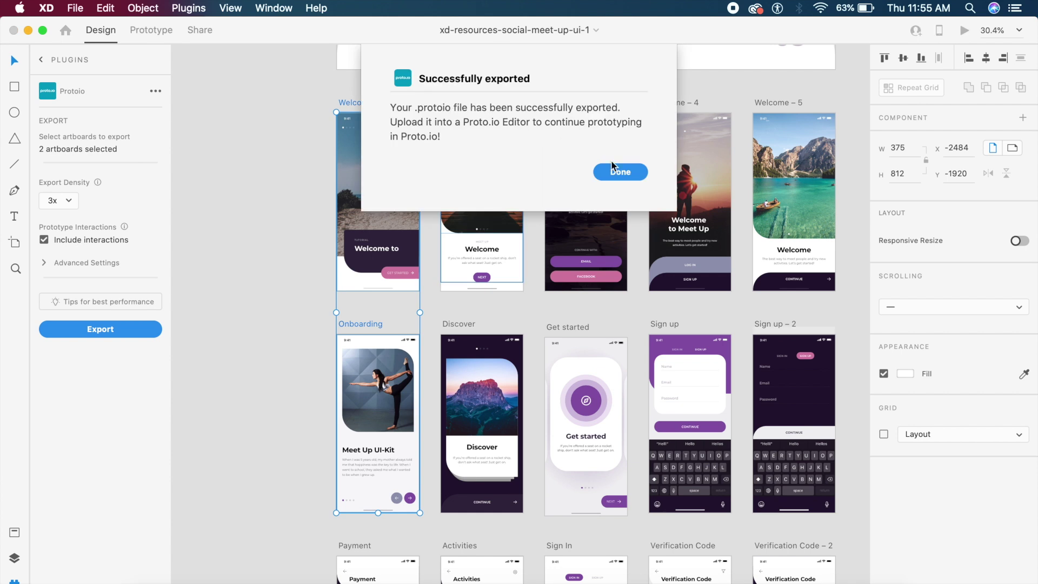
pyautogui.click(634, 176)
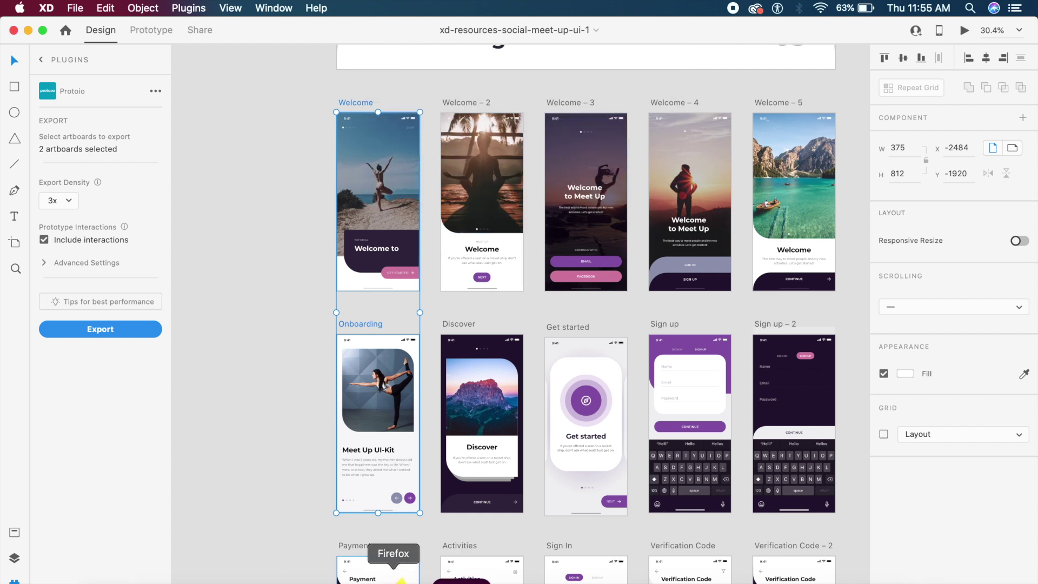
pyautogui.click(400, 576)
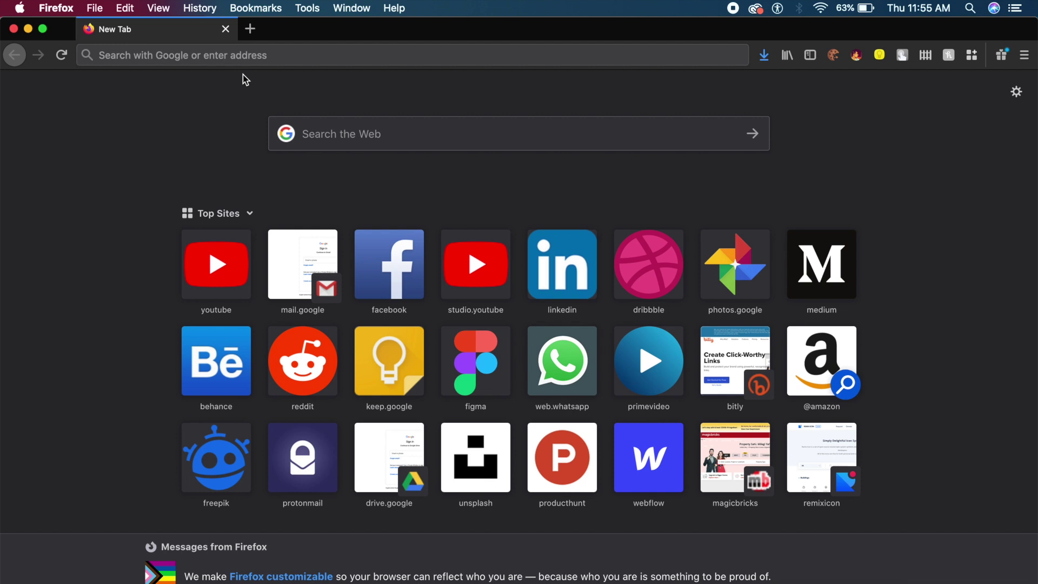
# Go to proto.io in Firefox and start a new project
pyautogui.click(328, 53)
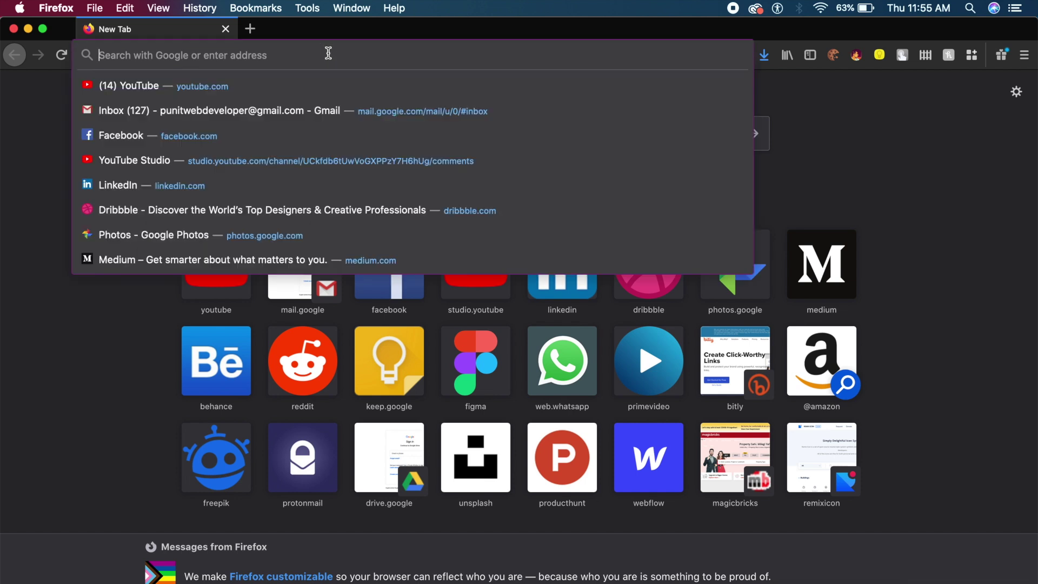
pyautogui.write('proto.io/projects/')
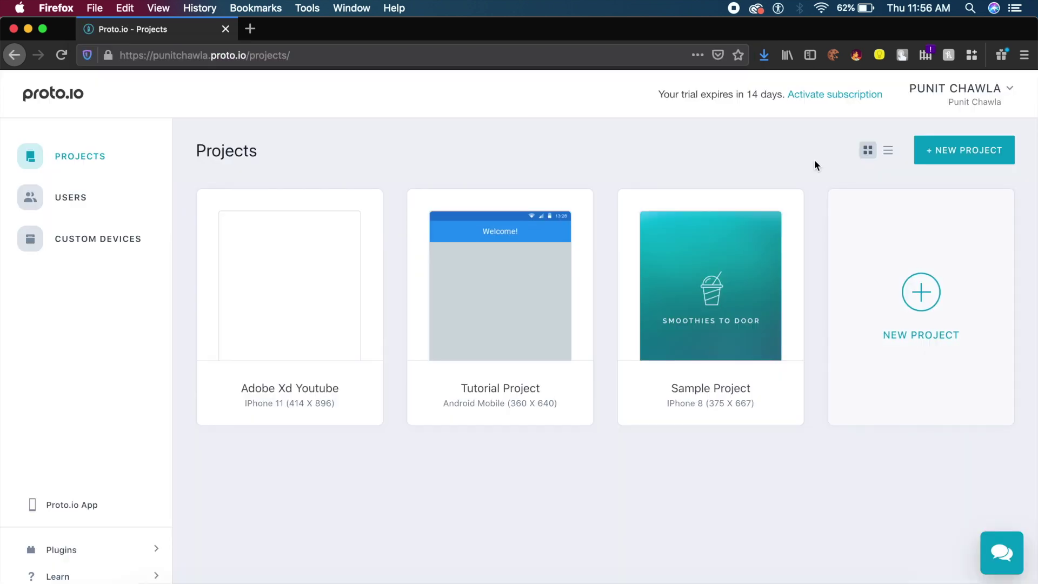
pyautogui.click(924, 303)
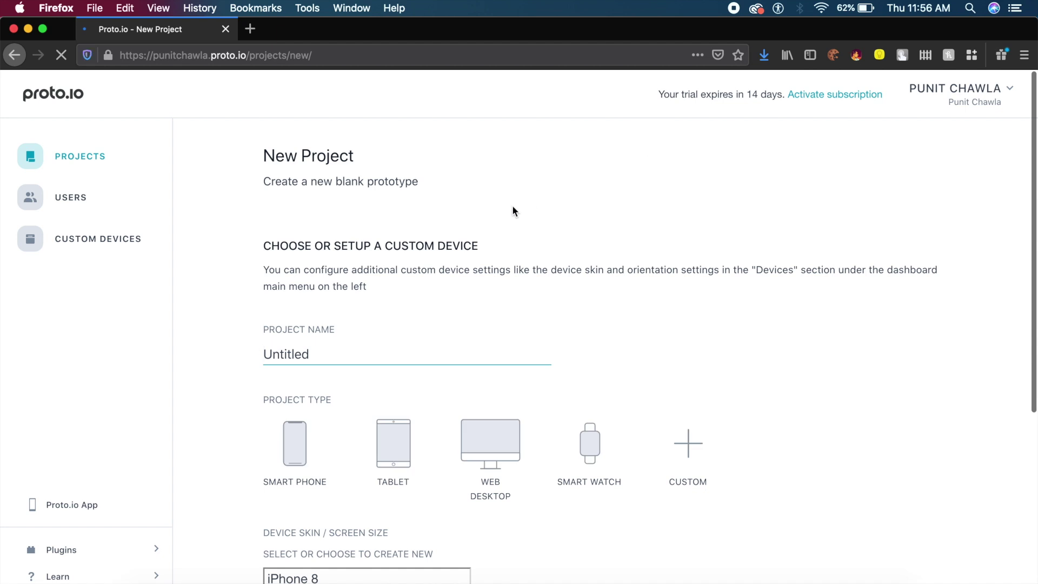
pyautogui.scroll(-1, 430, 298)
# Name the project after its owner, choose iPhone 11 (414 x 896), and create it
pyautogui.doubleClick(346, 329)
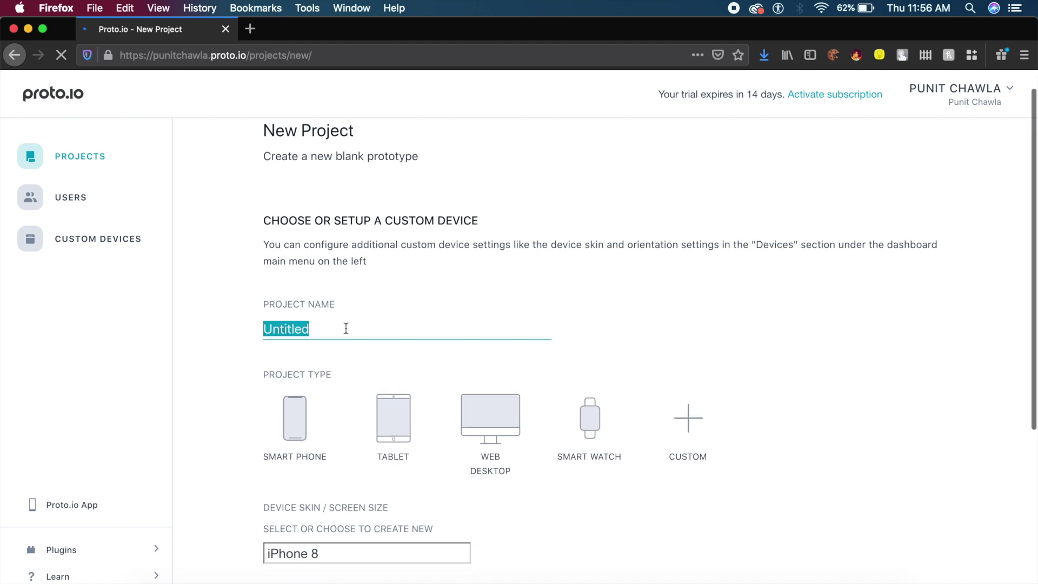
pyautogui.write('Punit chawla')
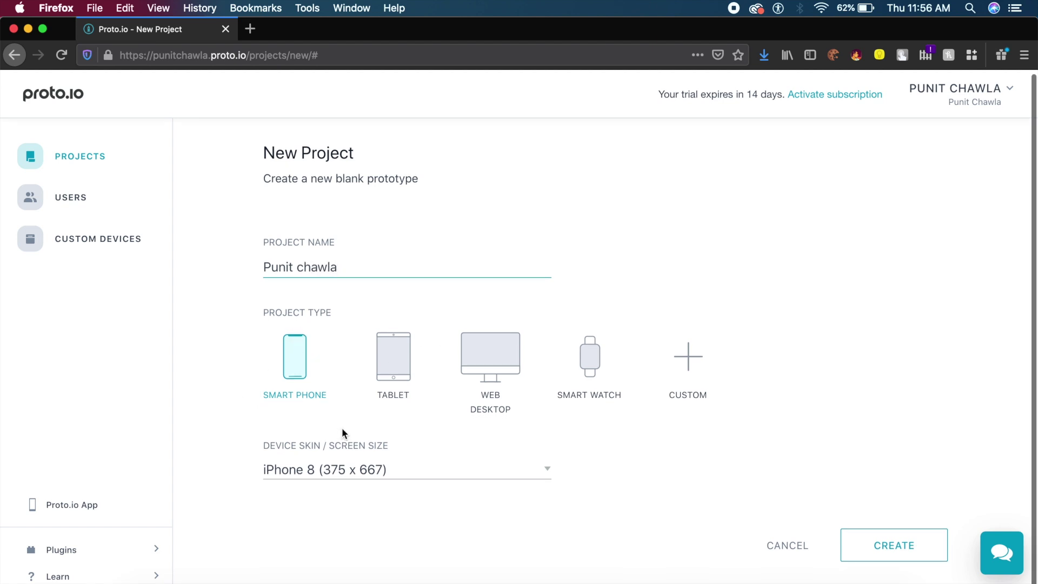
pyautogui.click(417, 469)
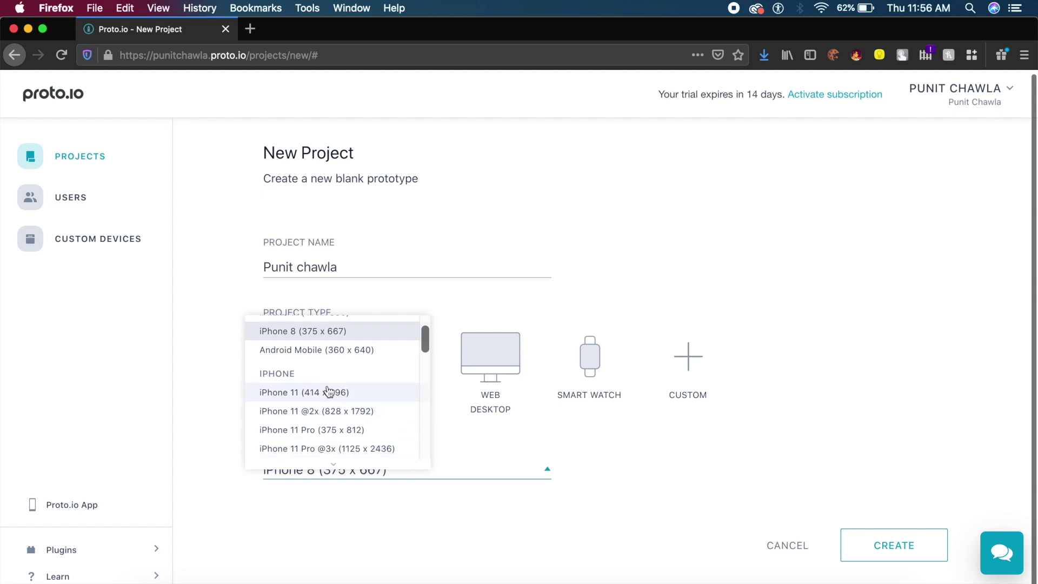
pyautogui.scroll(1, 346, 387)
pyautogui.click(358, 349)
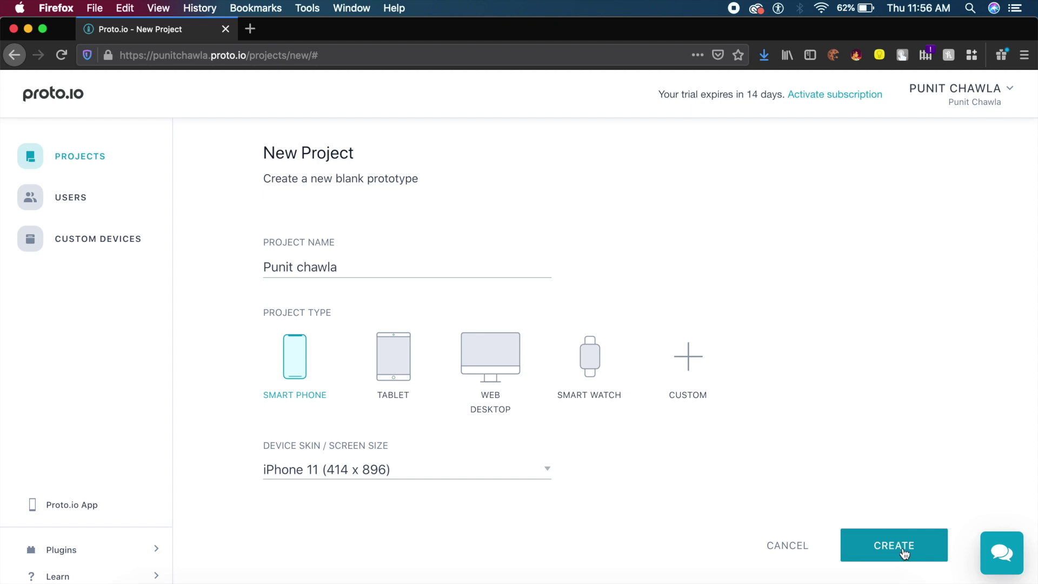
pyautogui.click(903, 553)
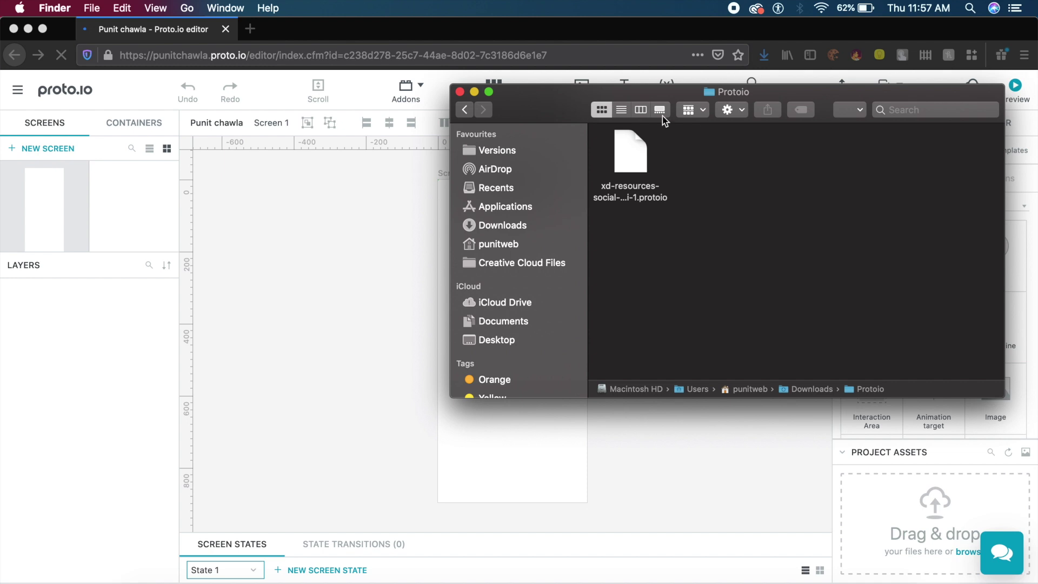
# Drag the xd-resources .protoio file from Finder onto the canvas, importing two screens
pyautogui.moveTo(524, 109); pyautogui.dragTo(677, 108)
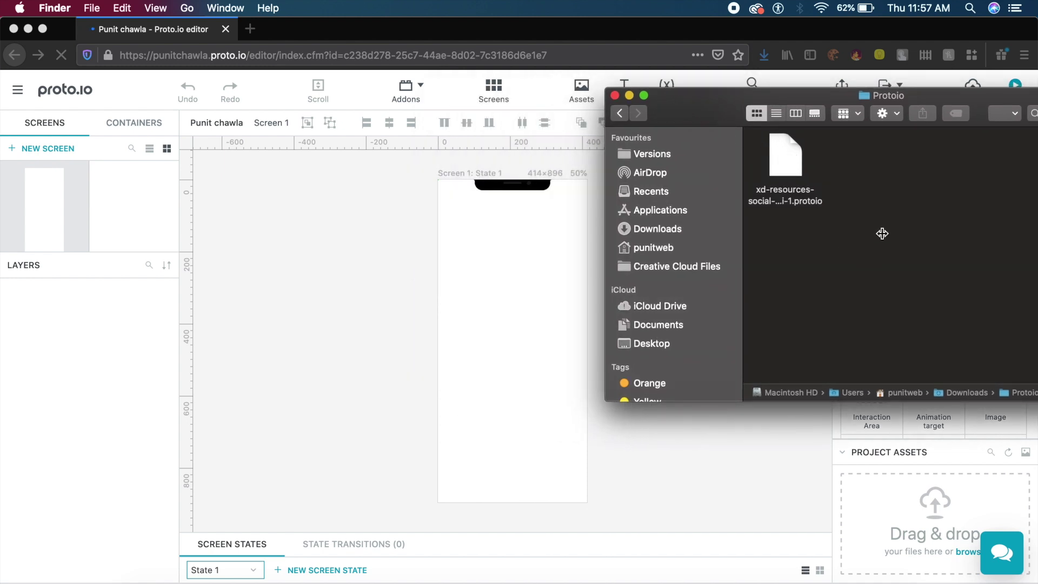
pyautogui.click(783, 165)
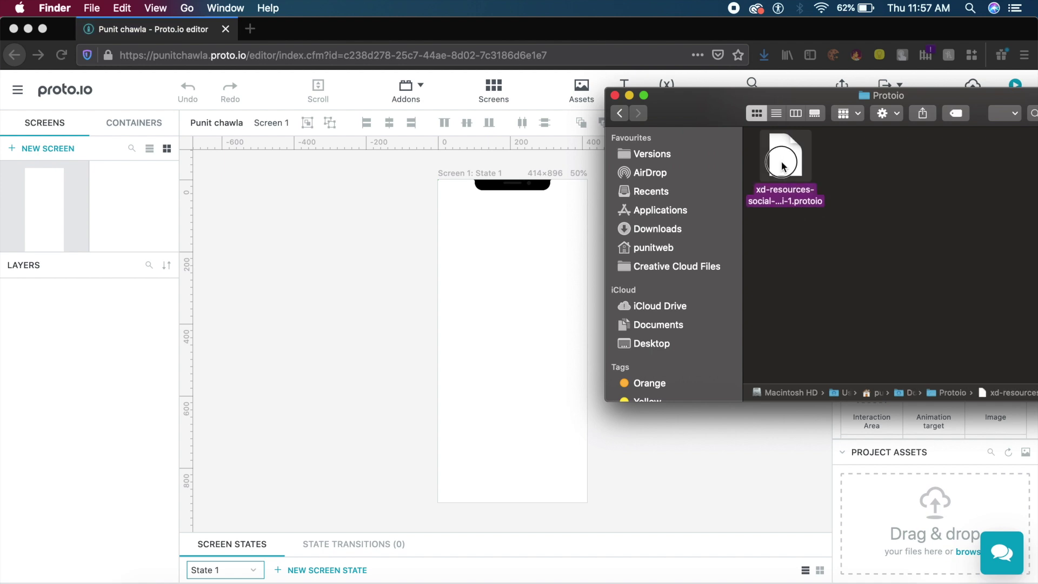
pyautogui.moveTo(782, 165); pyautogui.dragTo(358, 308)
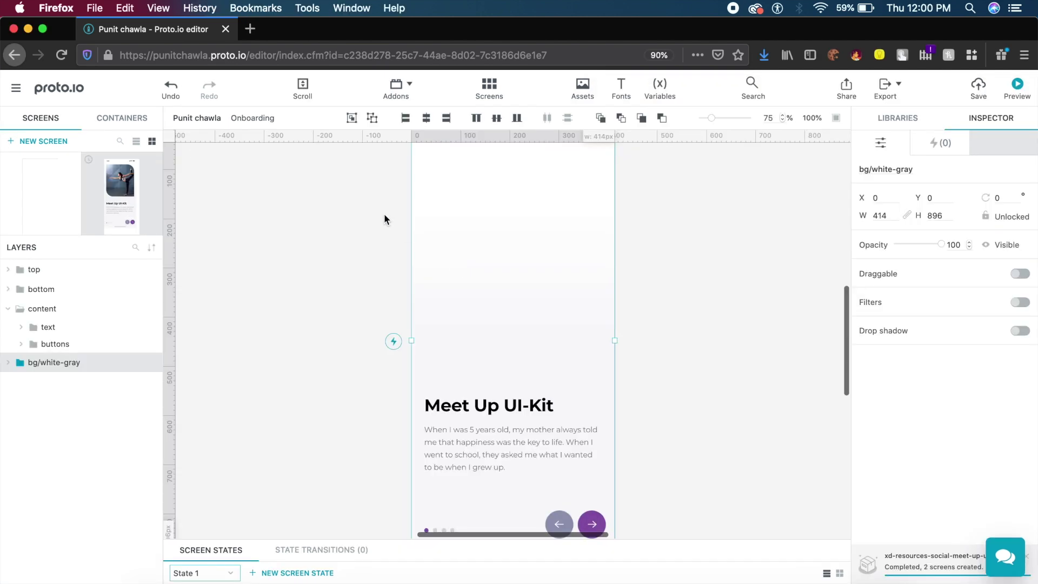
pyautogui.click(382, 216)
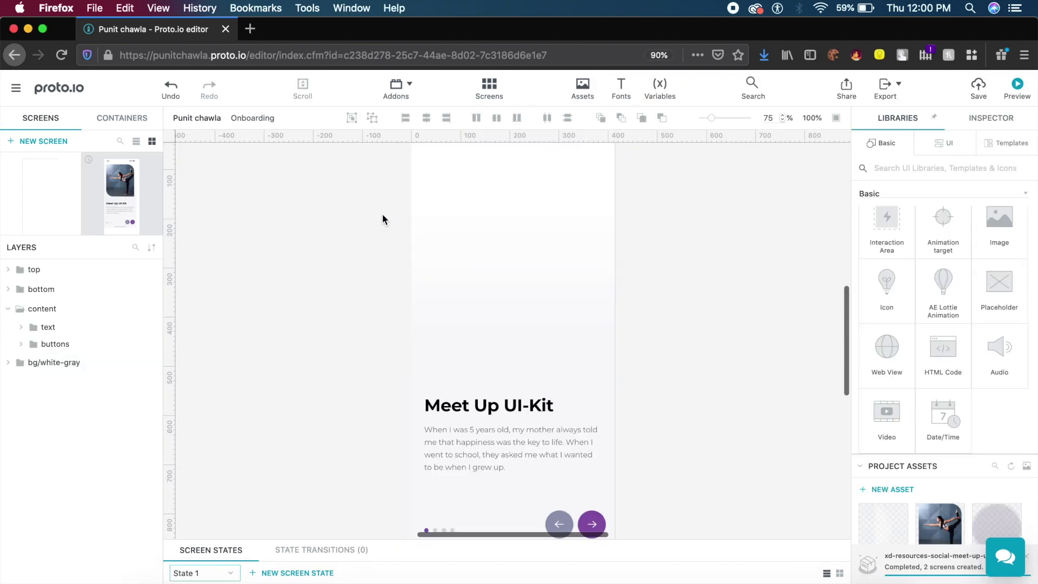
# Save the Proto.io project and start a 'lott' search in a new browser tab
pyautogui.scroll(3, 893, 226)
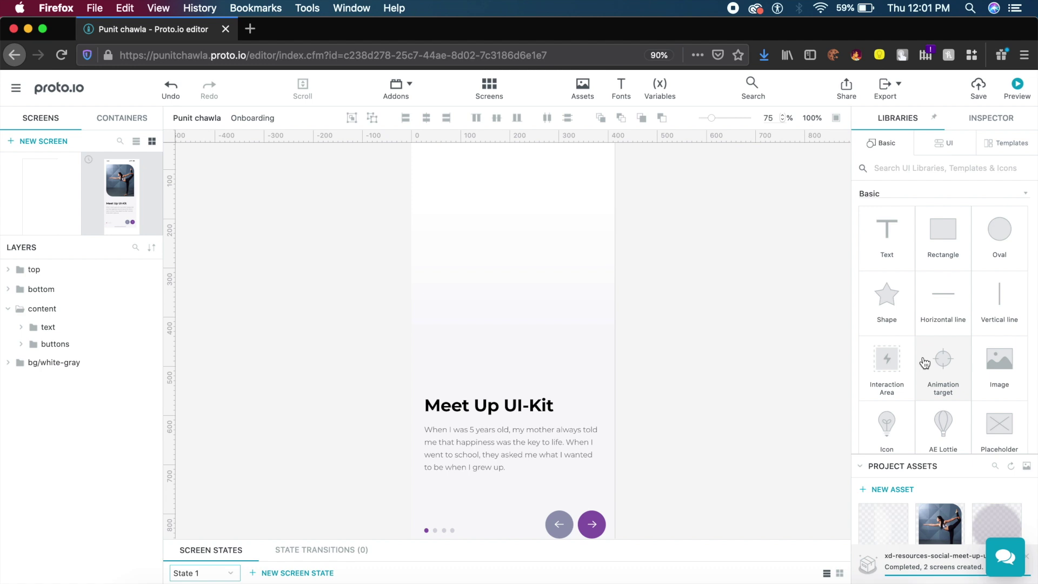
pyautogui.scroll(-5, 925, 362)
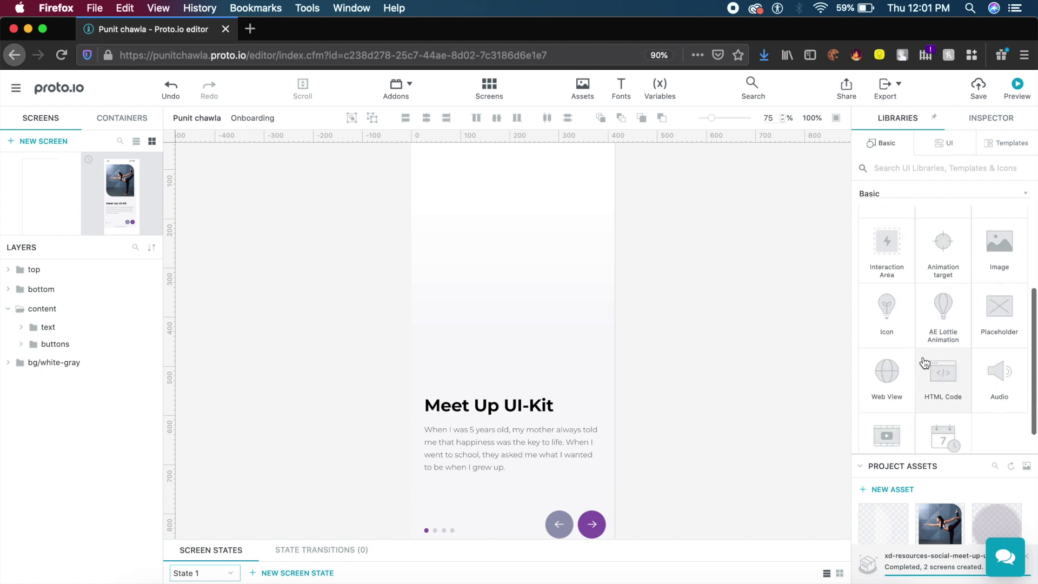
pyautogui.scroll(-1, 925, 362)
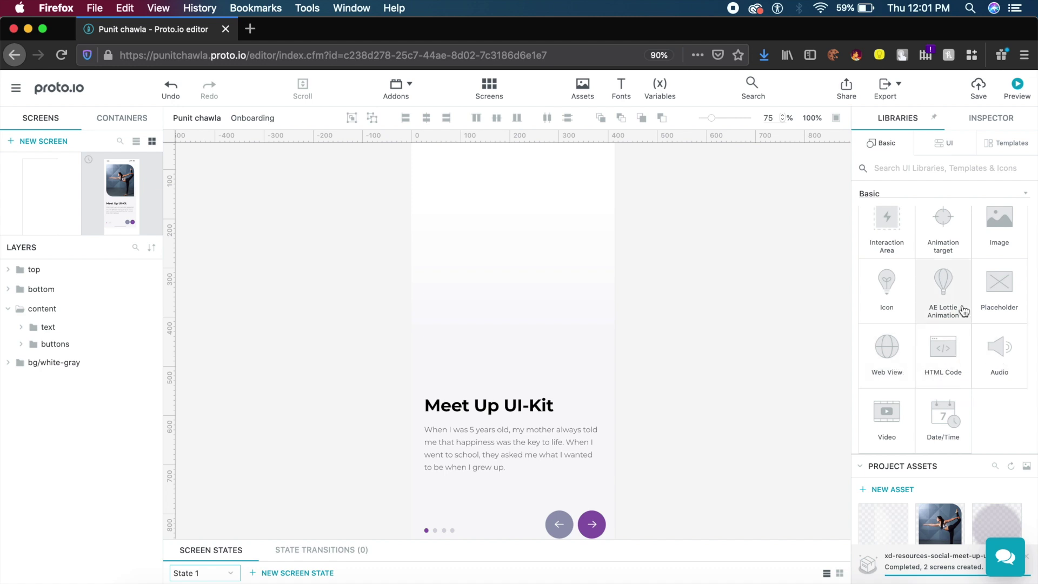
pyautogui.press('super+s')
pyautogui.press('super+t')
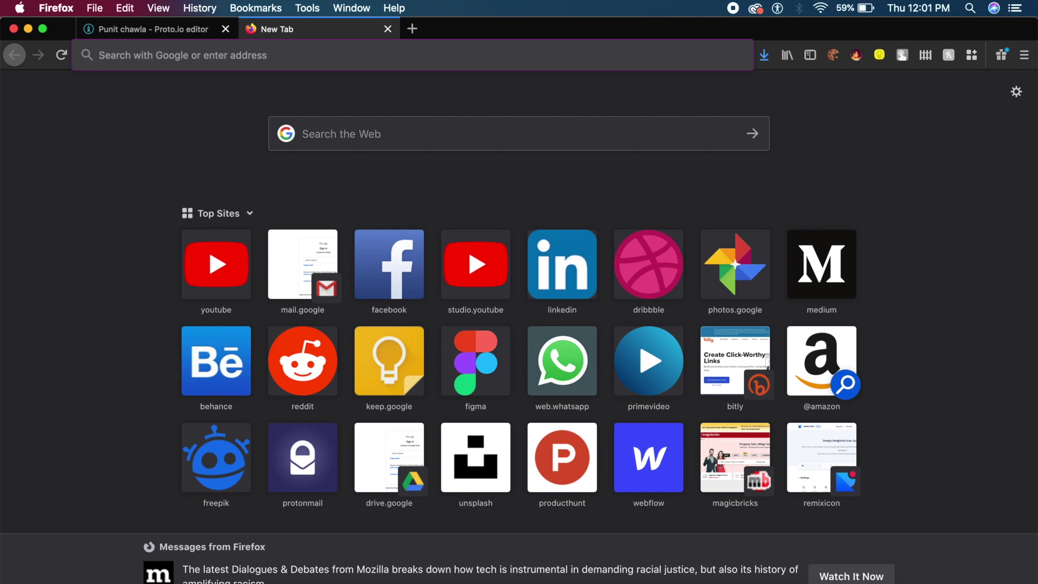
pyautogui.write('lott')
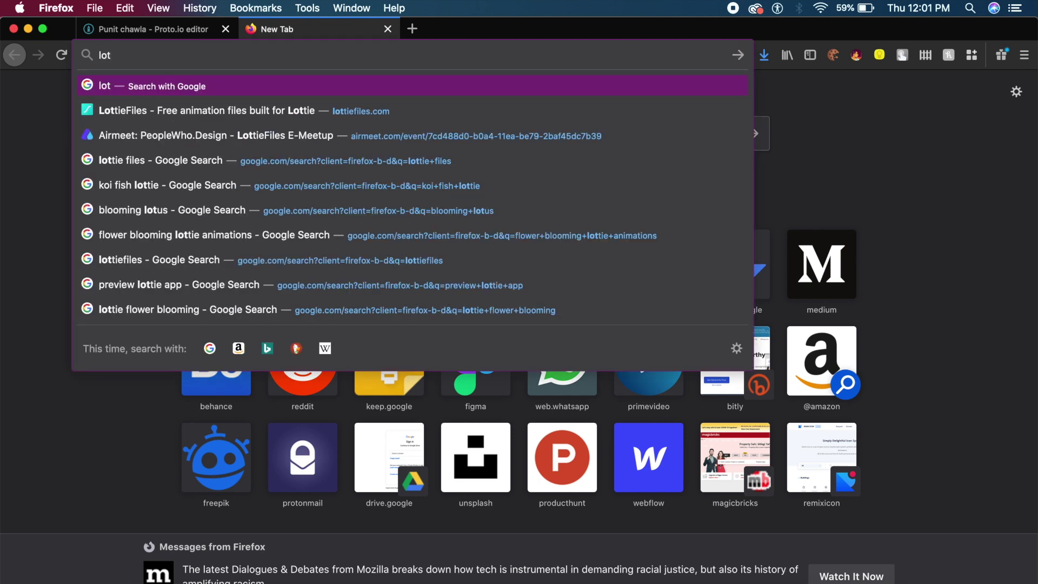
# Download LottieFiles' featured 'Work at home' animation as 25768-work-at-home.json
pyautogui.press('Return')
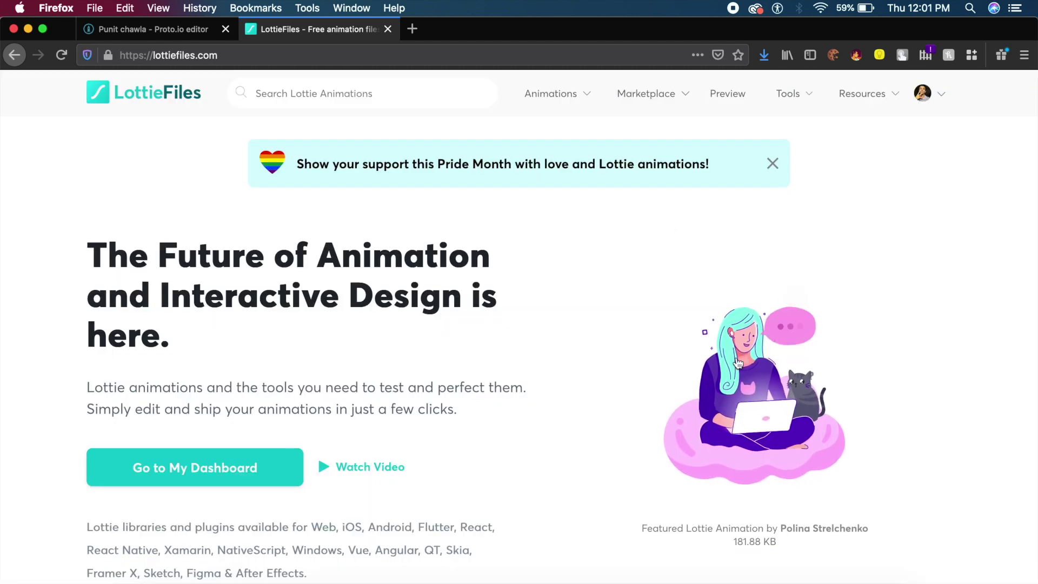
pyautogui.click(776, 386)
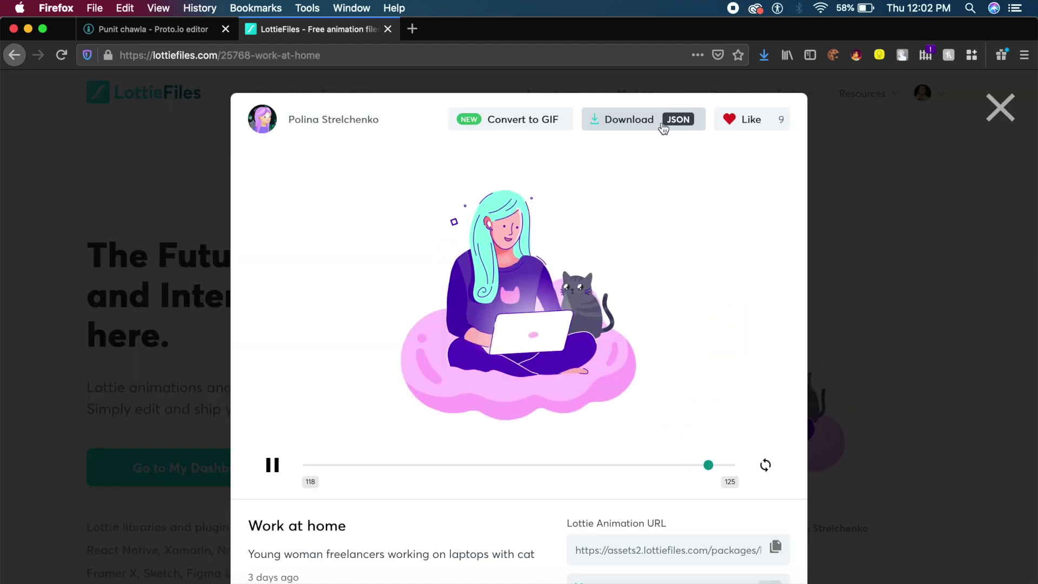
pyautogui.click(663, 127)
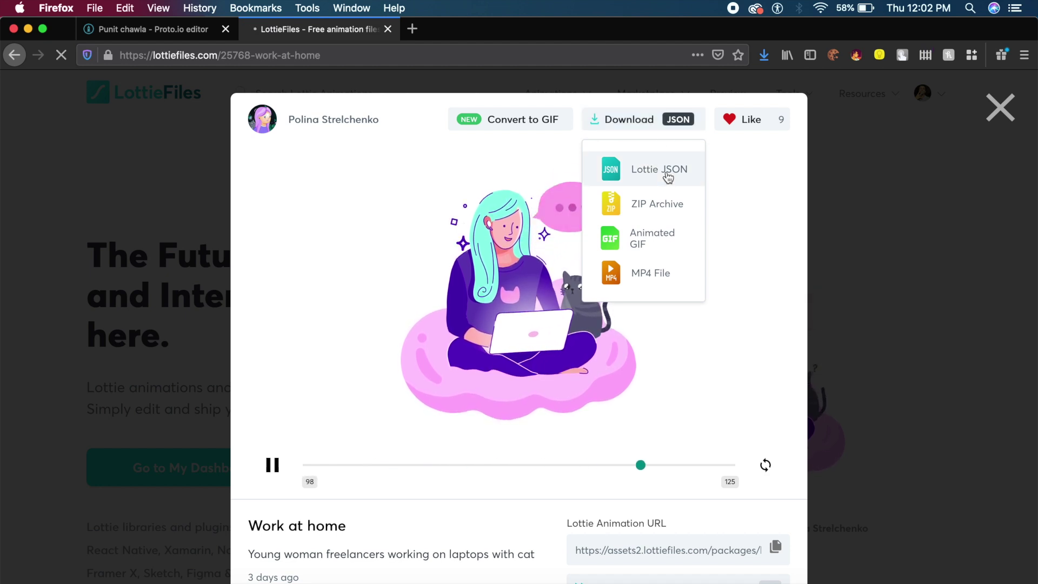
pyautogui.click(667, 172)
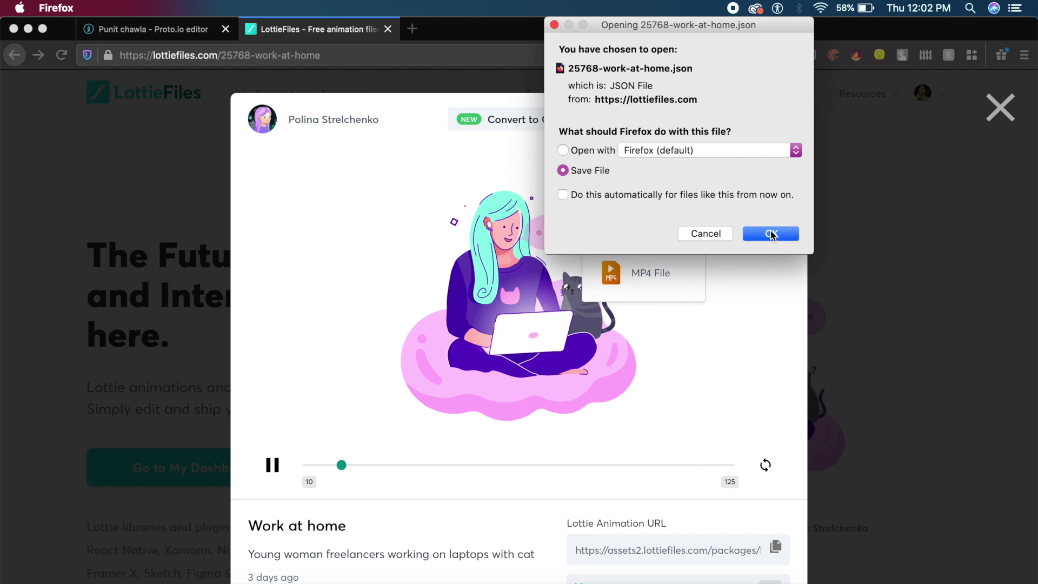
pyautogui.click(783, 234)
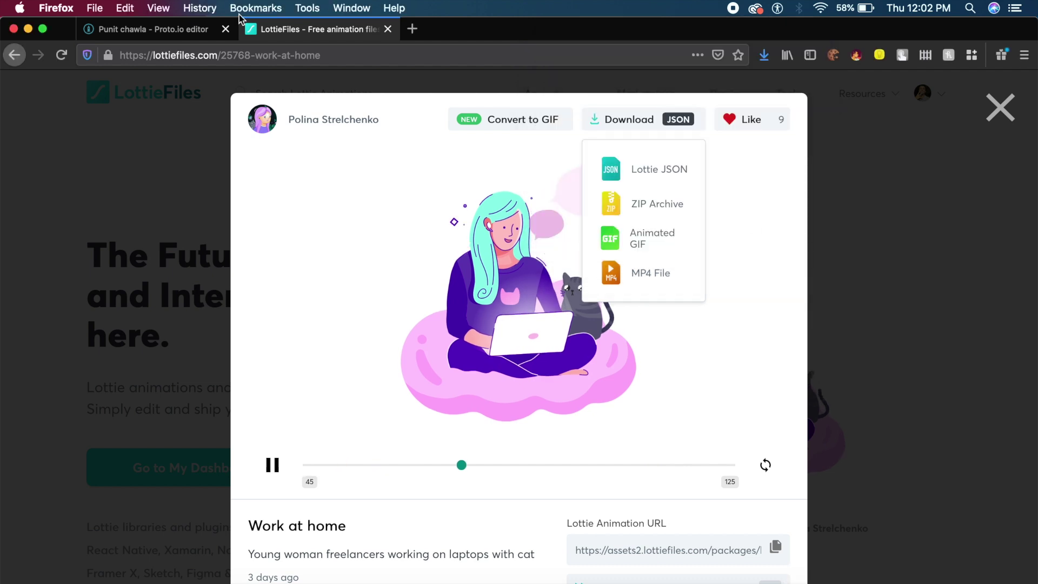
pyautogui.click(169, 31)
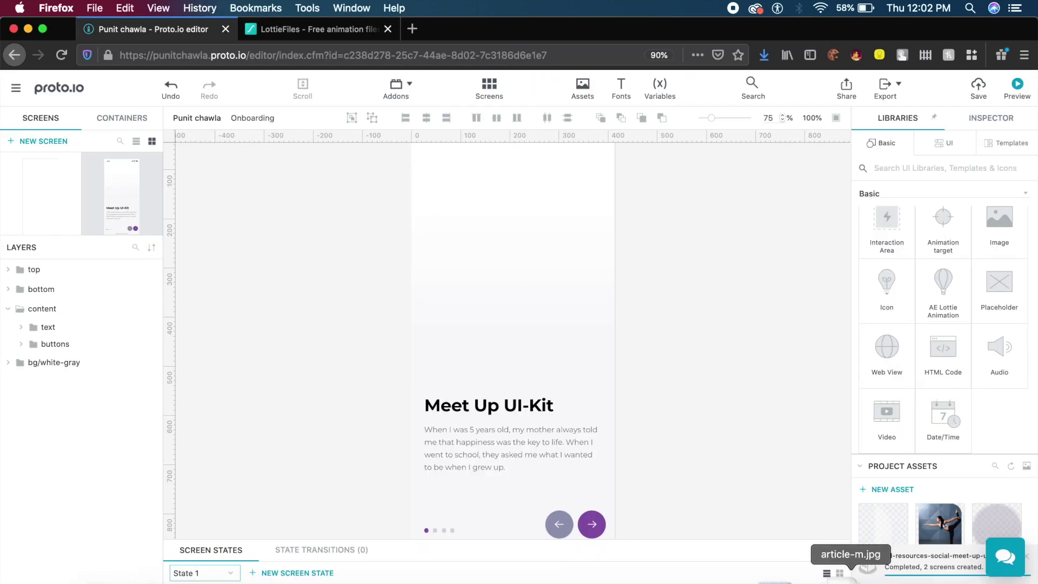
# Drop the Work at home Lottie JSON onto the Onboarding screen at x 0 and play it
pyautogui.click(814, 574)
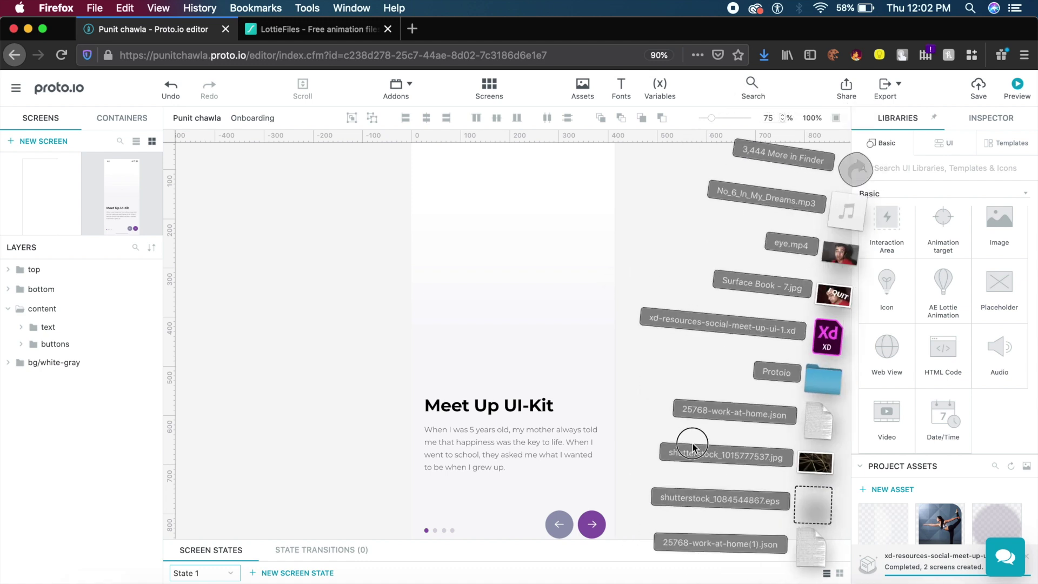
pyautogui.moveTo(692, 448); pyautogui.dragTo(523, 310)
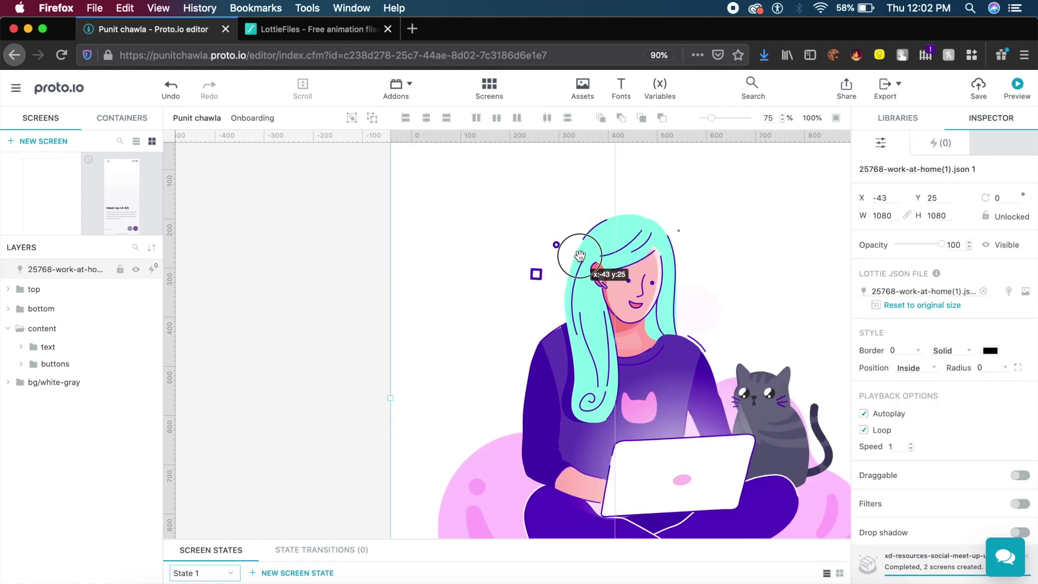
pyautogui.moveTo(579, 255); pyautogui.dragTo(602, 253)
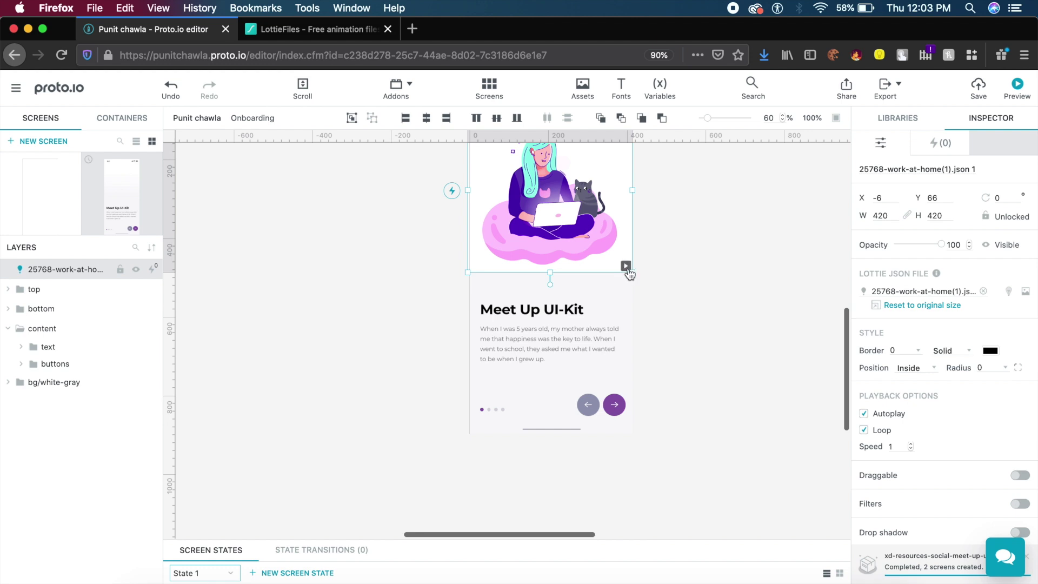
pyautogui.click(625, 266)
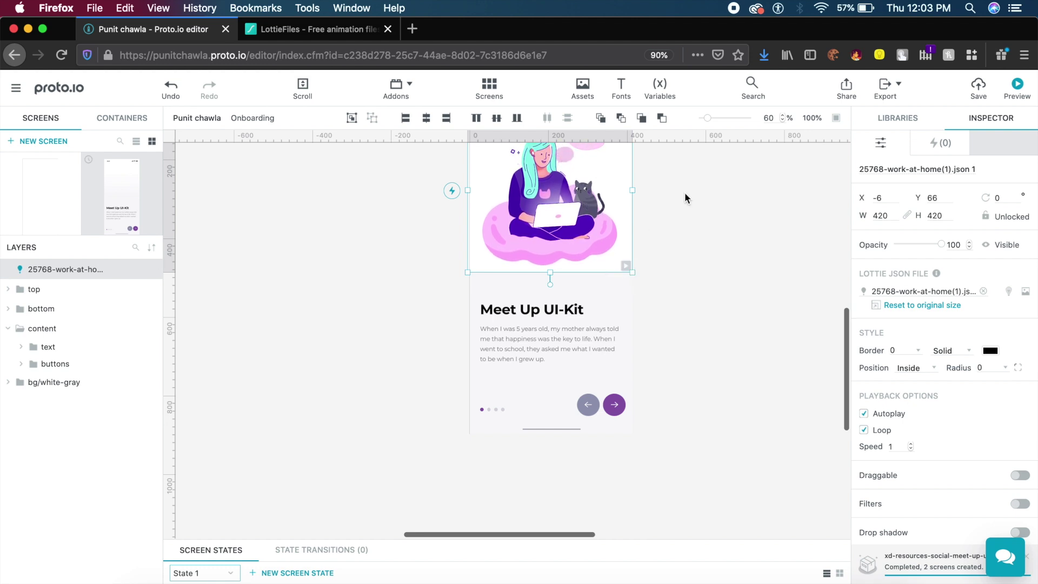
# Delete the work-at-home Lottie layer from the Onboarding screen
pyautogui.scroll(3, 685, 197)
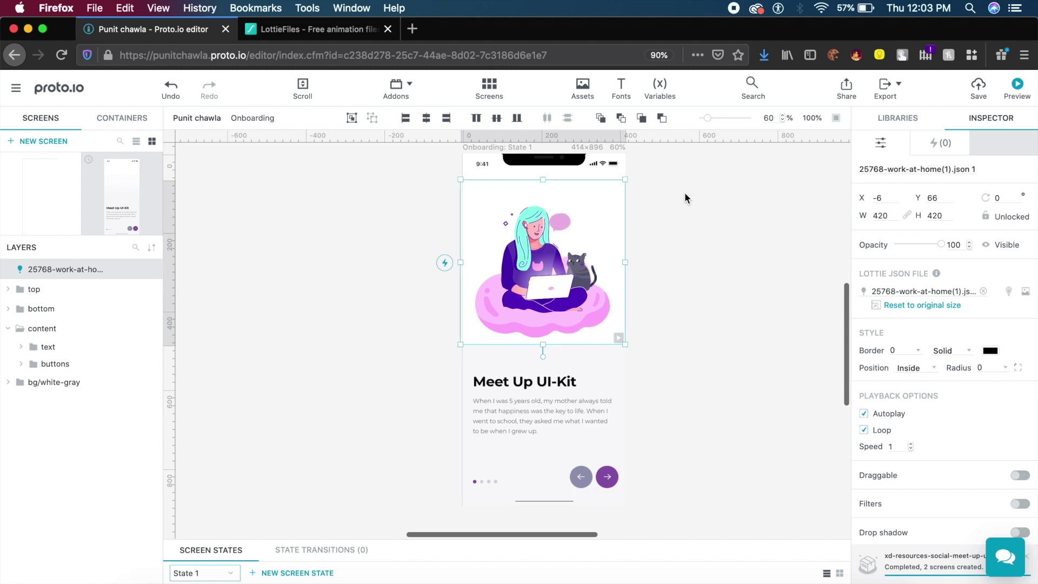
pyautogui.click(733, 303)
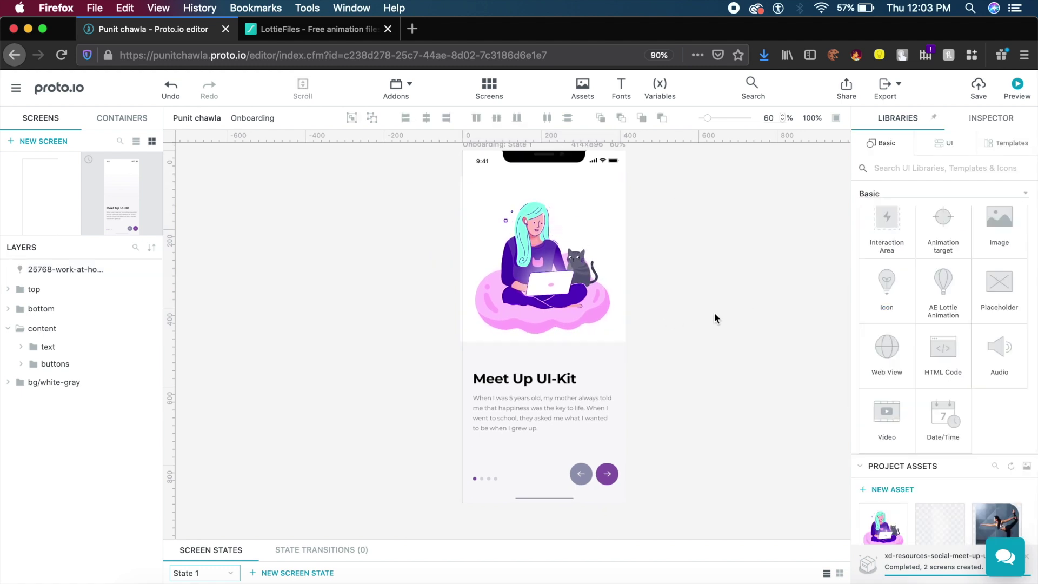
pyautogui.click(617, 318)
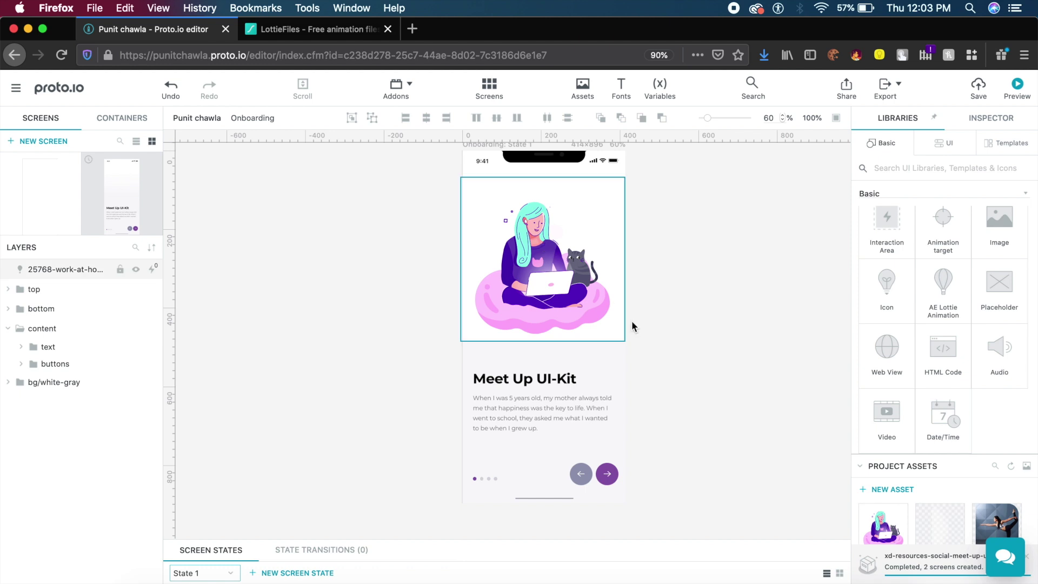
pyautogui.press('Delete')
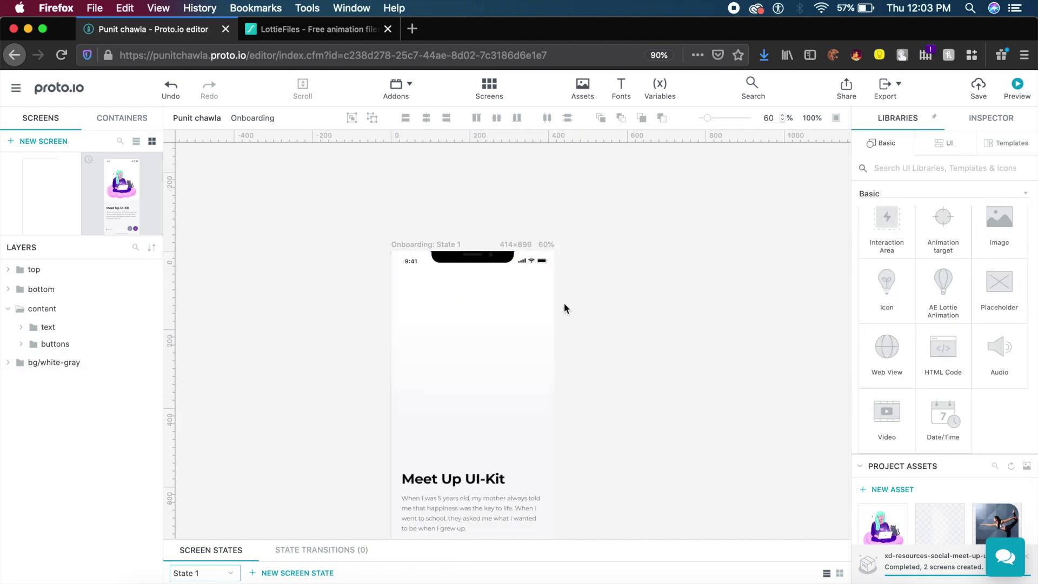
# Drag an On/Off Switch from the UI library's Forms section onto the Onboarding screen
pyautogui.click(964, 151)
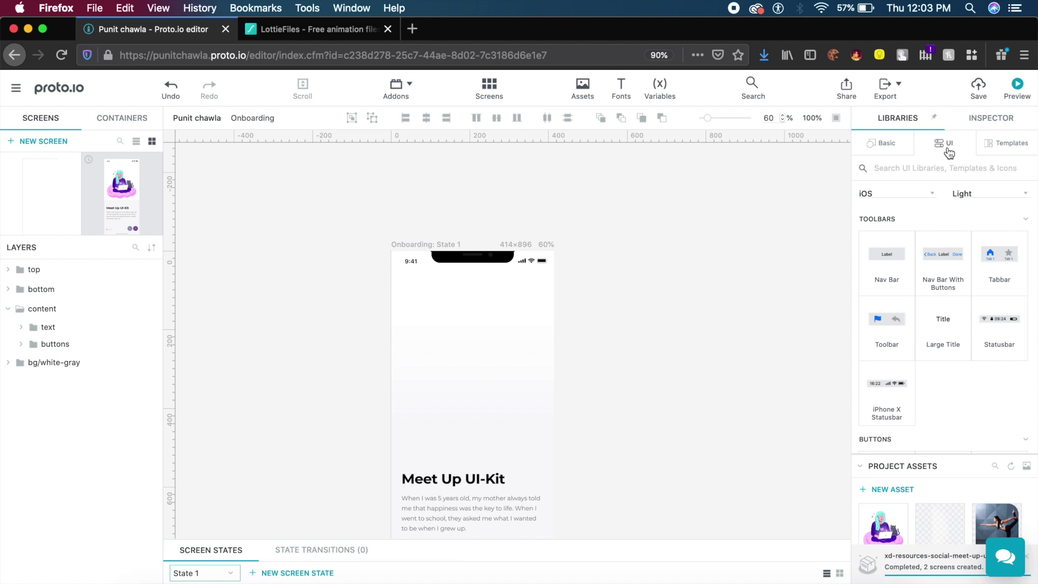
pyautogui.scroll(-5, 926, 235)
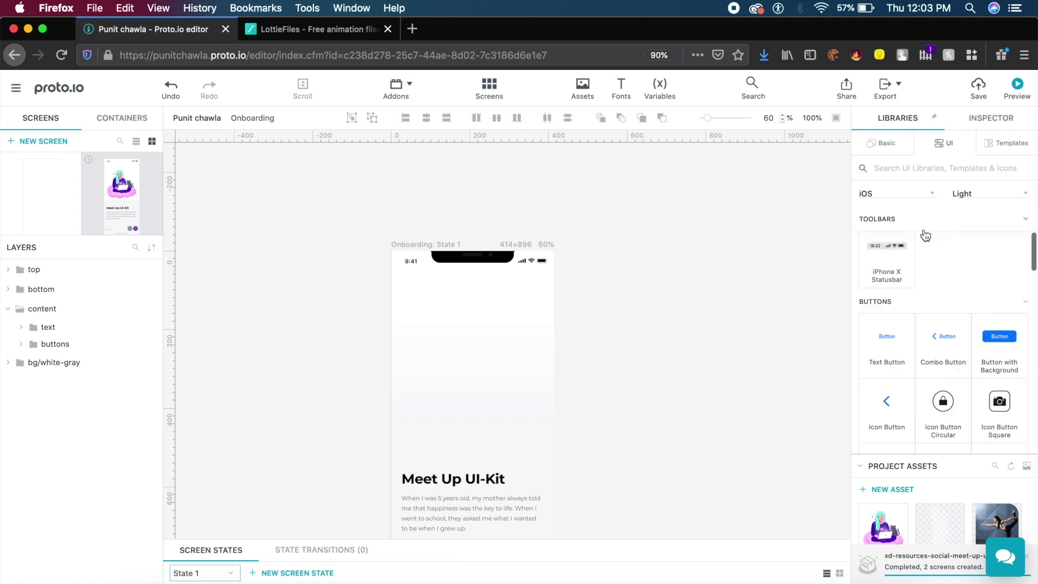
pyautogui.scroll(-10, 925, 236)
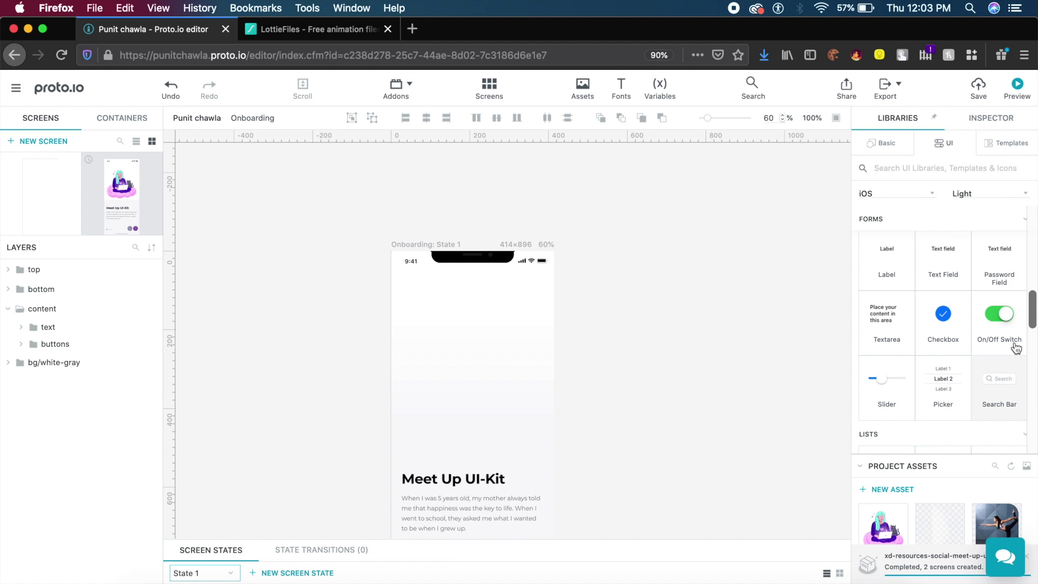
pyautogui.moveTo(998, 332); pyautogui.dragTo(469, 373)
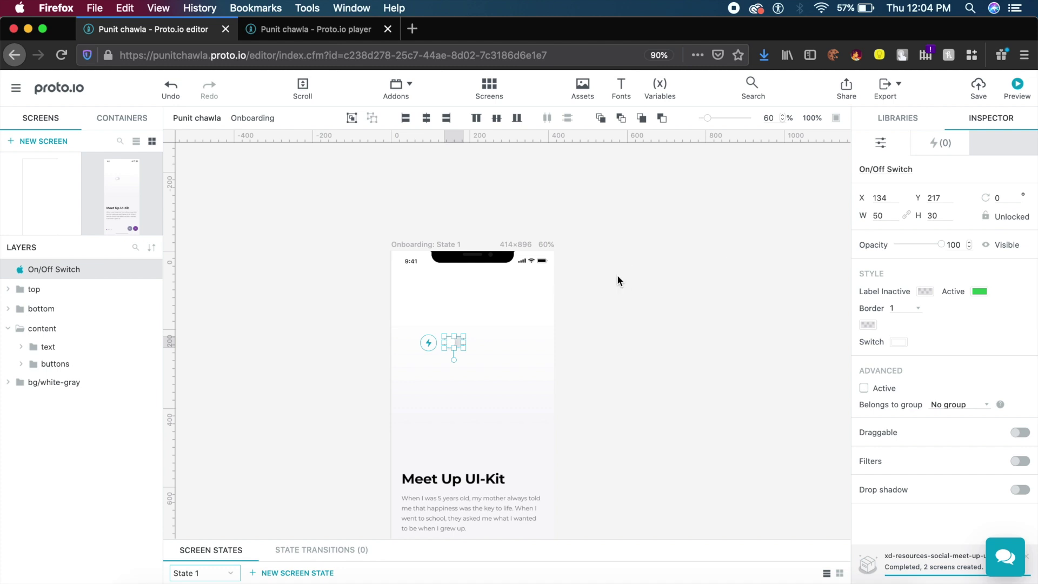
pyautogui.click(471, 341)
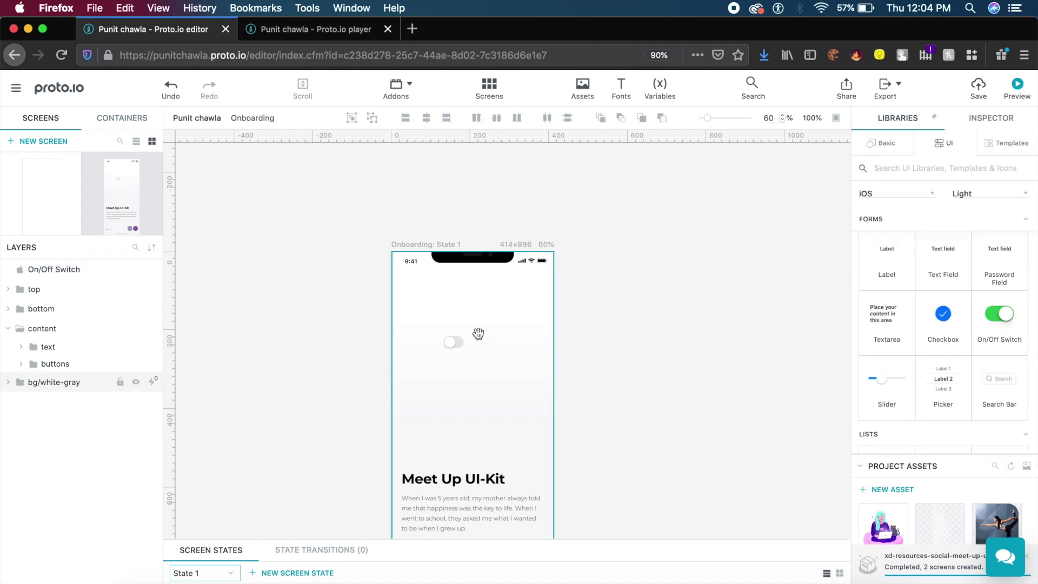
pyautogui.click(461, 274)
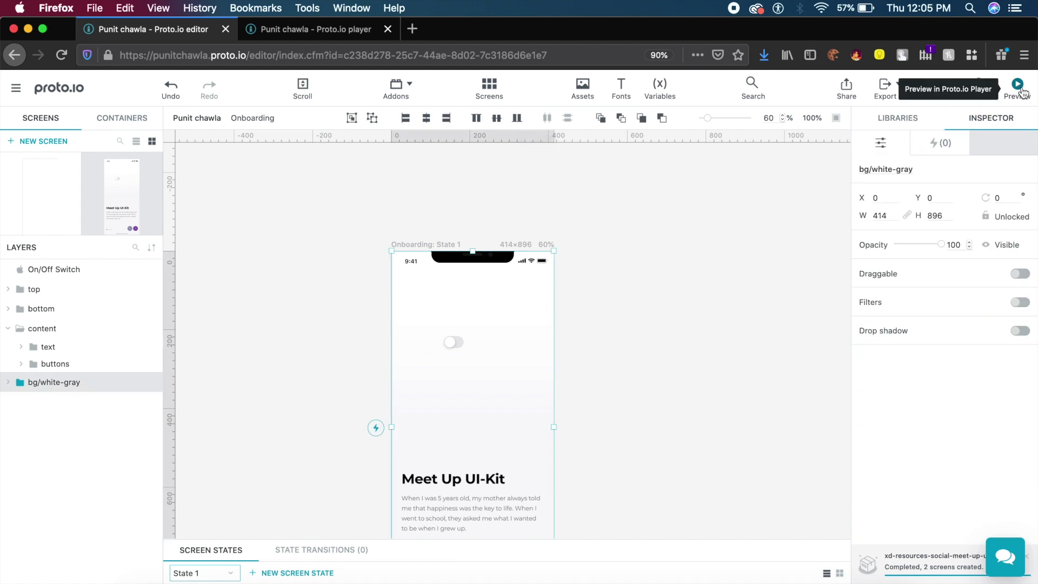
pyautogui.click(1018, 87)
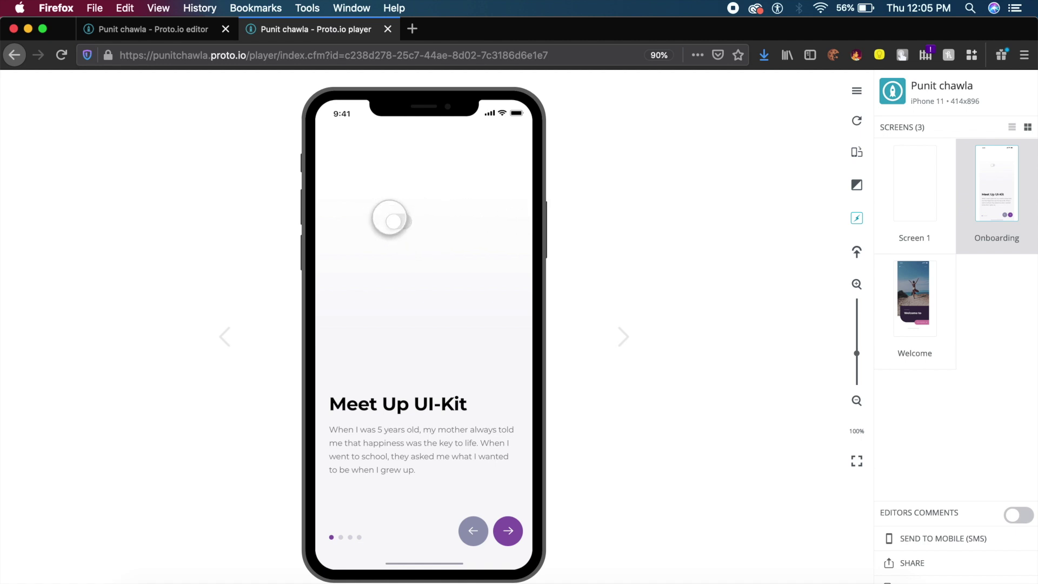
pyautogui.click(399, 220)
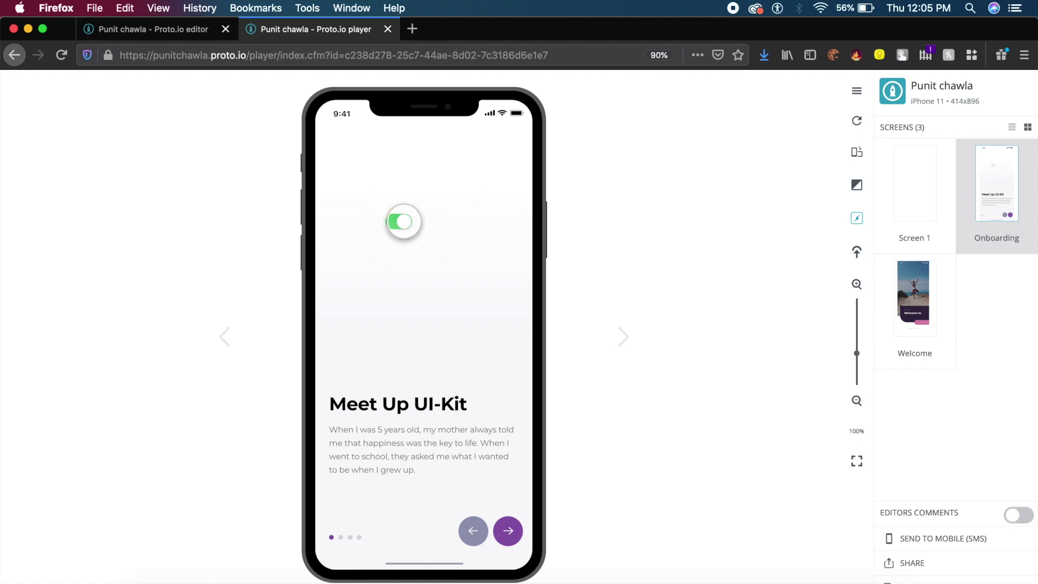
pyautogui.click(403, 221)
pyautogui.click(398, 217)
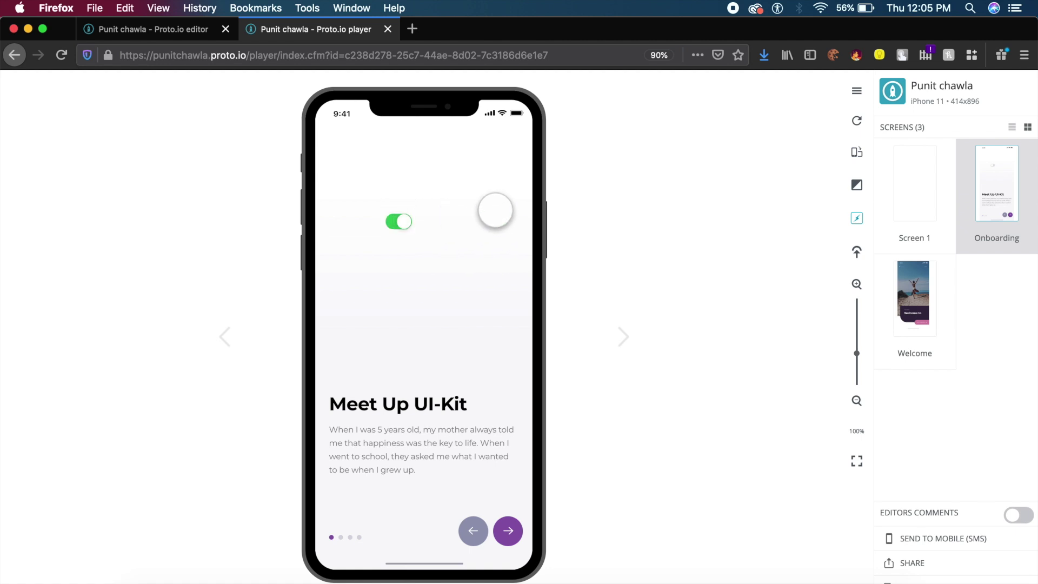
pyautogui.click(192, 29)
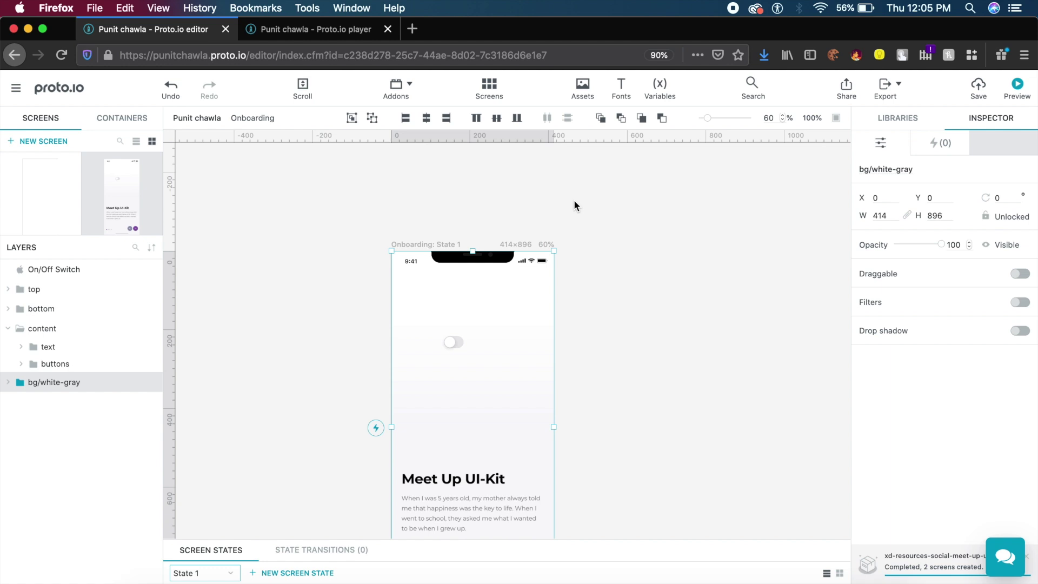
# Show the Libraries panel and browse the iOS UI component categories
pyautogui.click(915, 119)
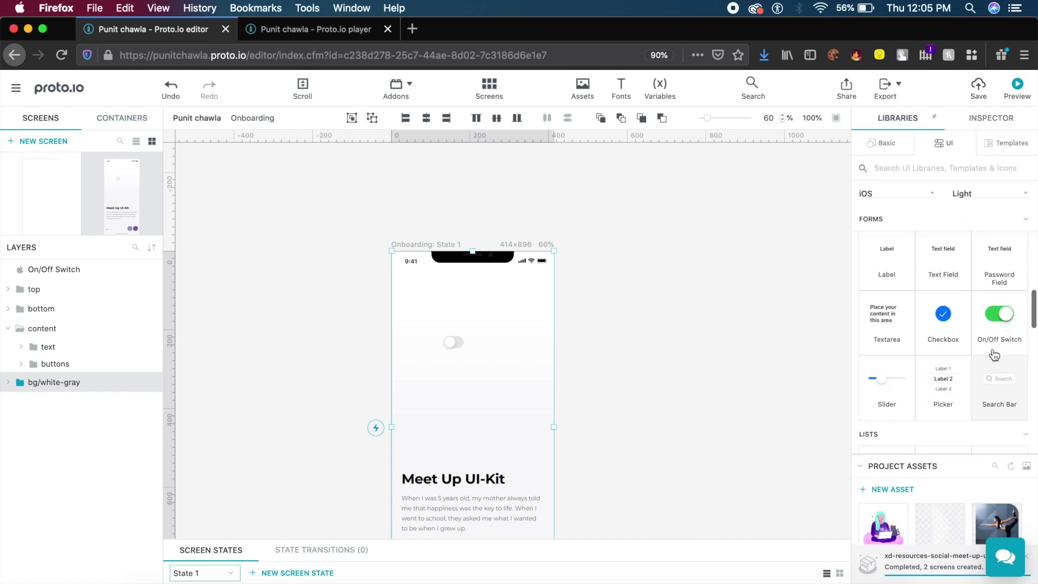
pyautogui.scroll(-10, 973, 362)
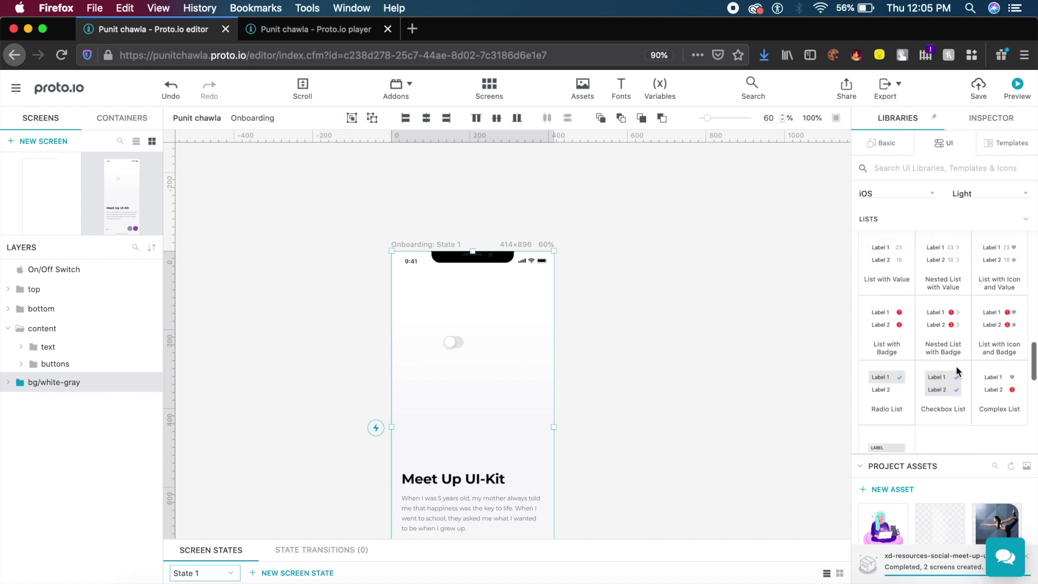
pyautogui.scroll(5, 957, 371)
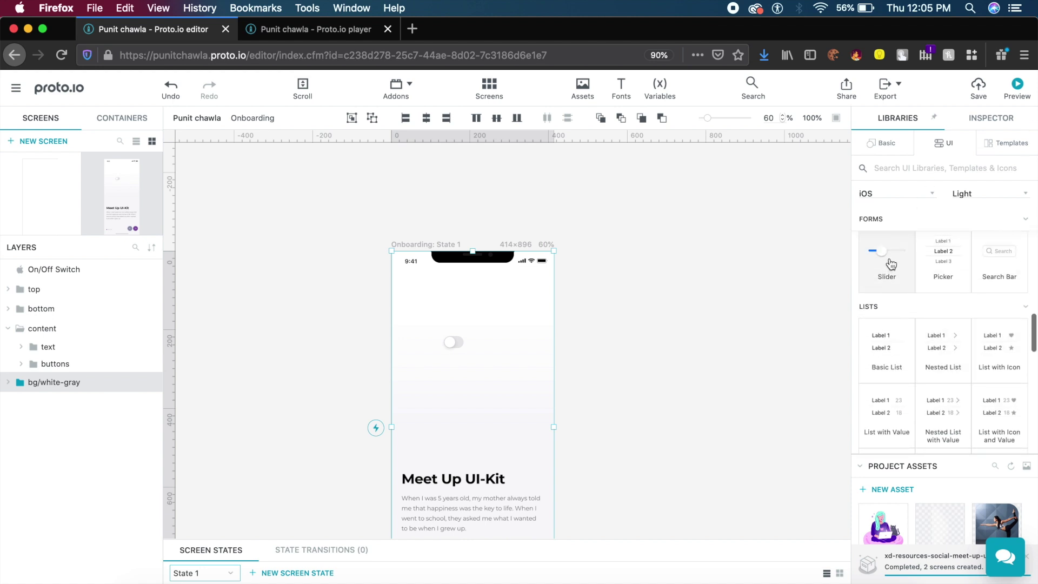
pyautogui.scroll(3, 891, 265)
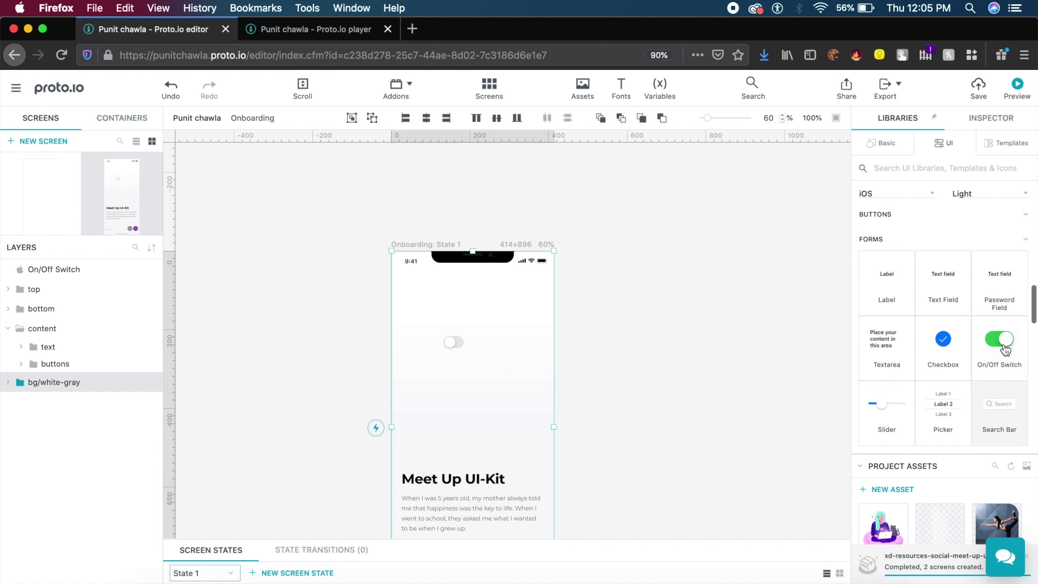
pyautogui.scroll(5, 1004, 283)
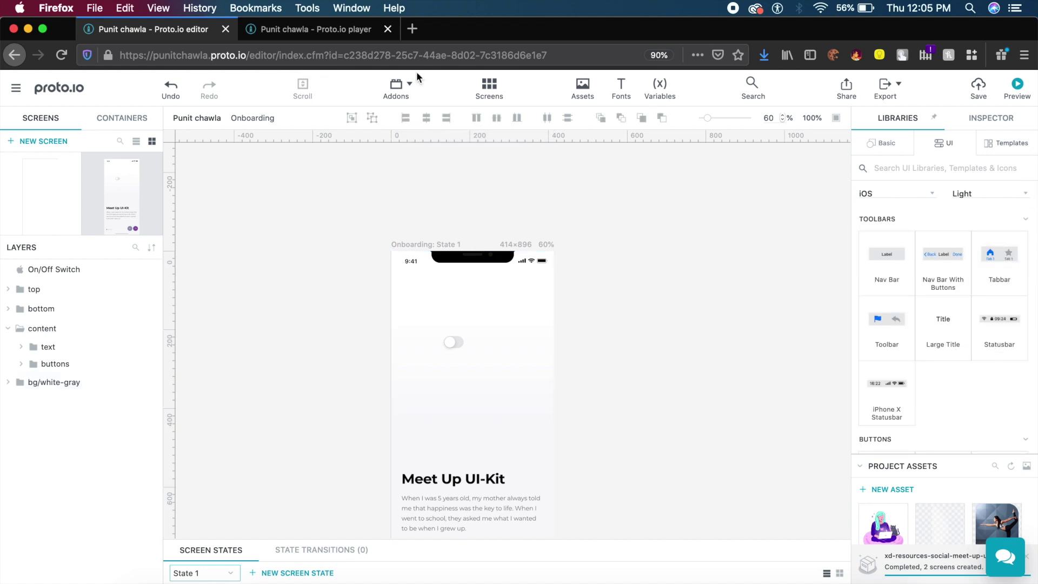
# Bring up the Export menu with its HTML, PDF and PNG options
pyautogui.click(897, 83)
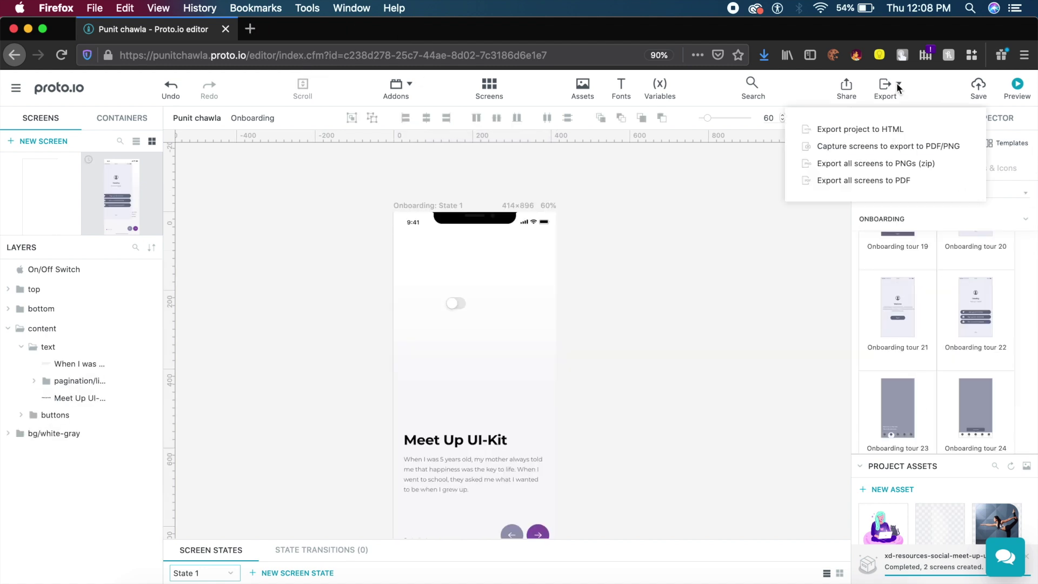